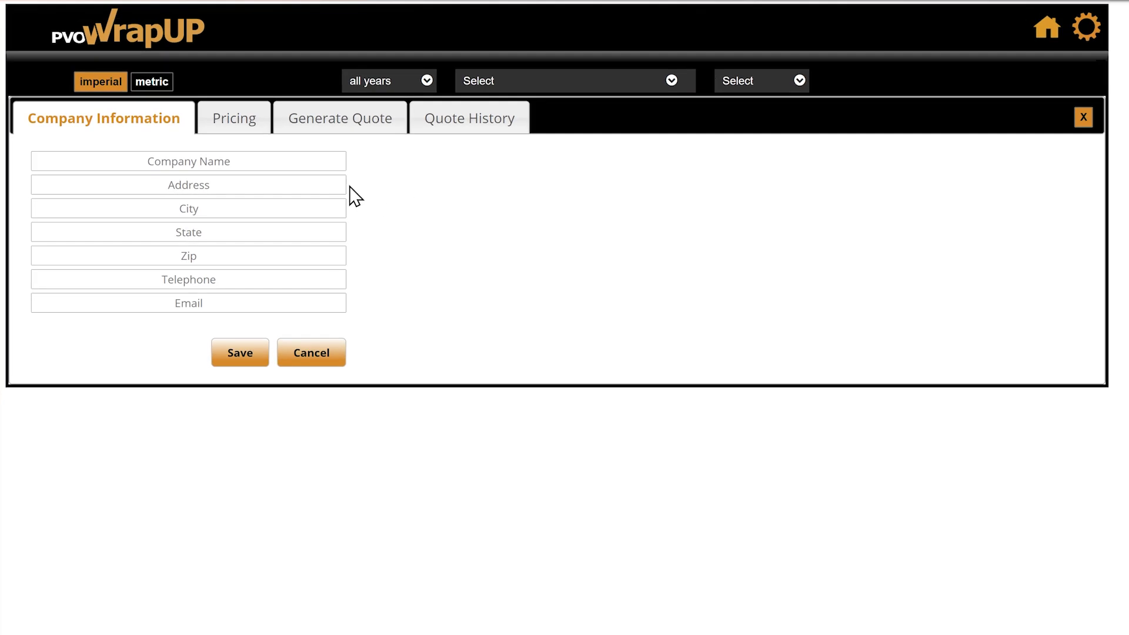
# Fill in the company information with the name My Car Wrap Company plus its address, telephone and email, and save it.
pyautogui.click(330, 158)
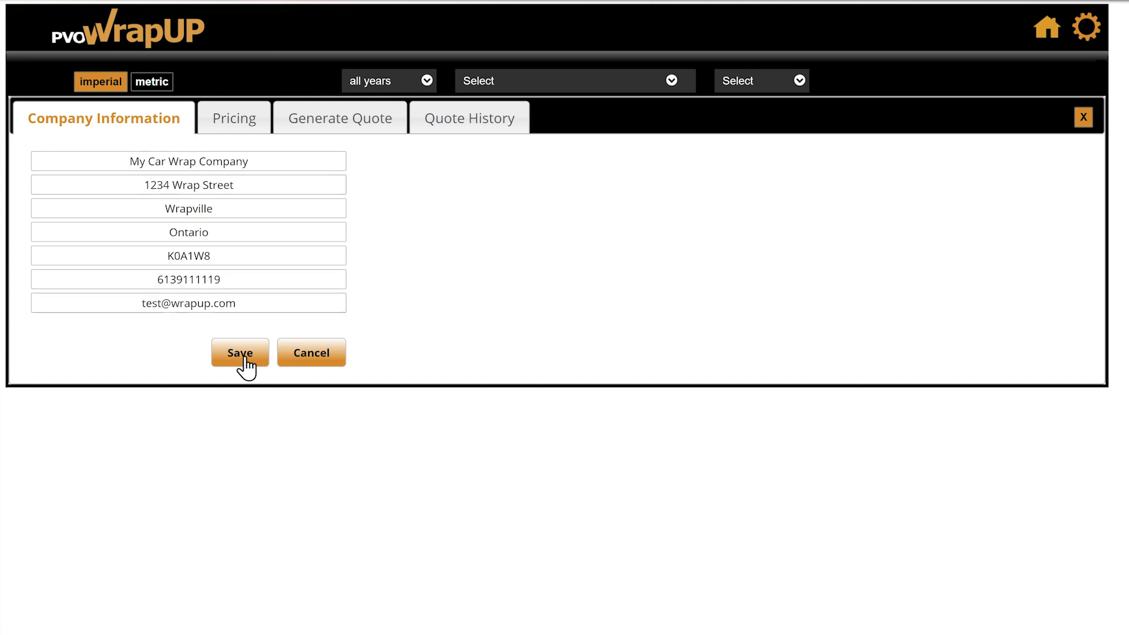
pyautogui.click(242, 357)
# In the pricing settings, name the new substrate Test Vinyl and set its price to $15 per square foot.
pyautogui.click(244, 124)
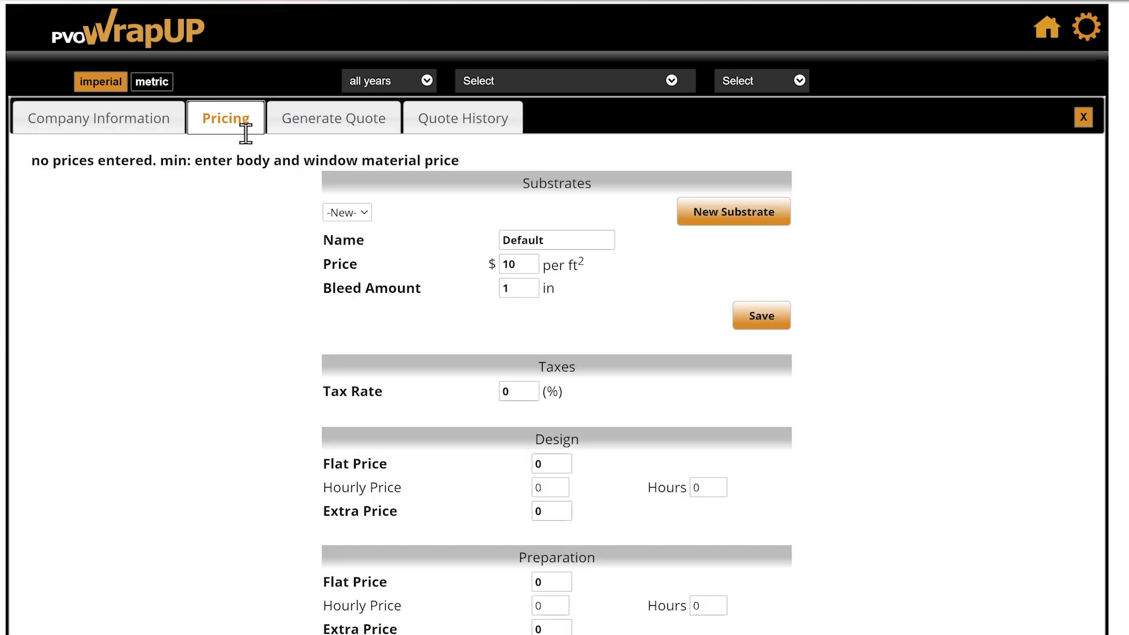
pyautogui.moveTo(559, 241); pyautogui.dragTo(448, 245)
pyautogui.write('Test Vinyl')
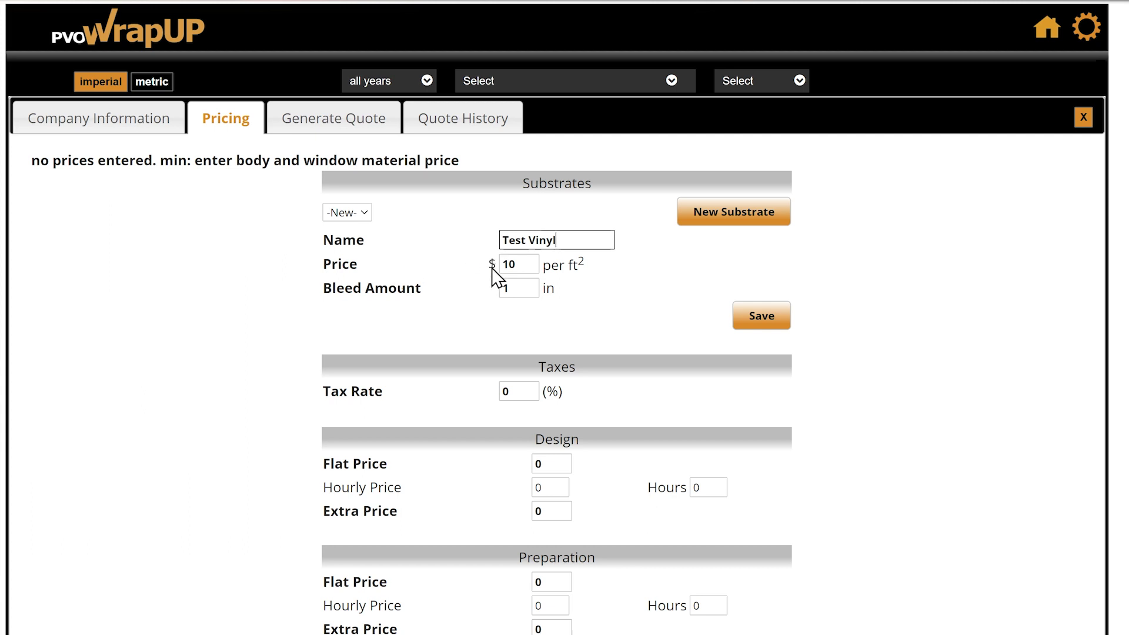
pyautogui.moveTo(517, 264); pyautogui.dragTo(468, 275)
pyautogui.write('15')
# Switch the measurement units to metric and back to imperial.
pyautogui.click(150, 84)
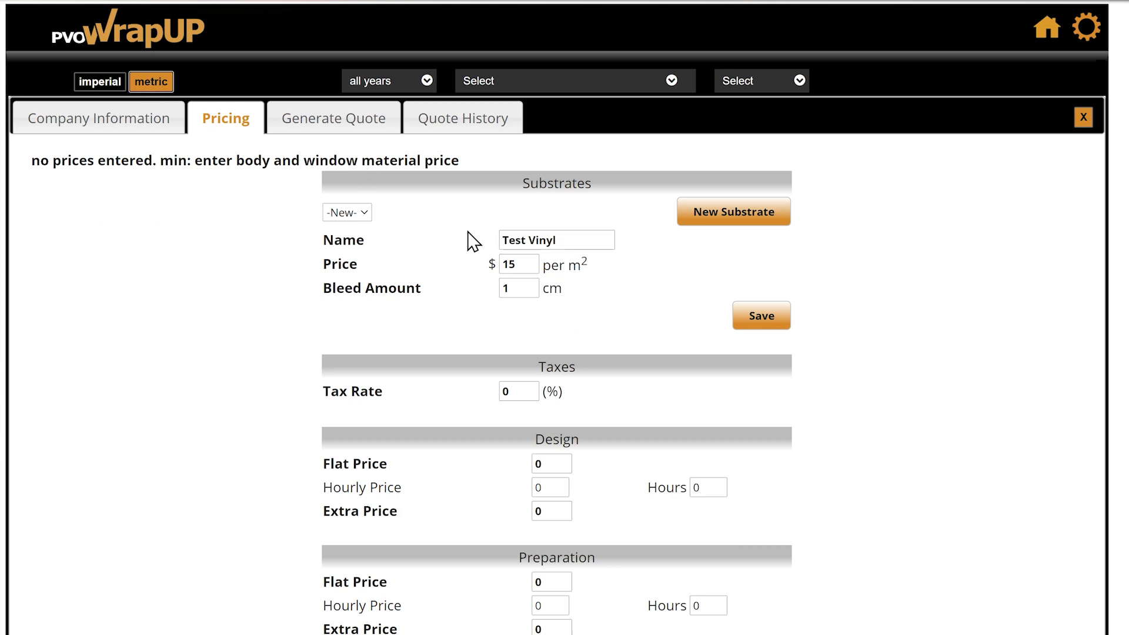
pyautogui.click(98, 84)
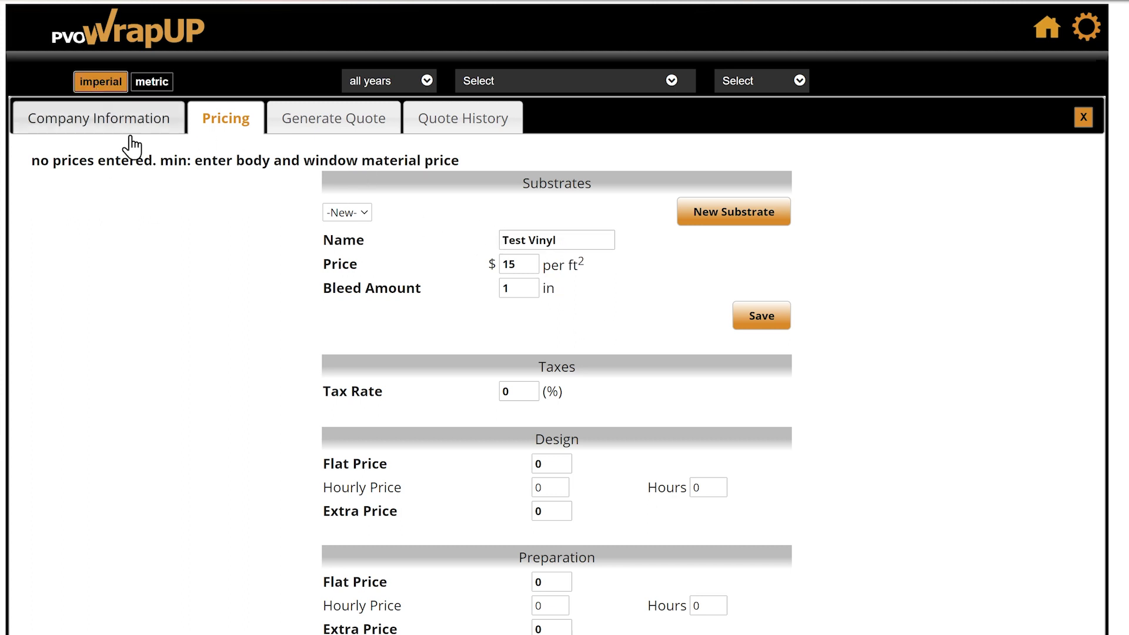
# Set the substrate's bleed amount to 2 in, save it, and select Test Vinyl as the current substrate.
pyautogui.click(513, 287)
pyautogui.doubleClick(513, 288)
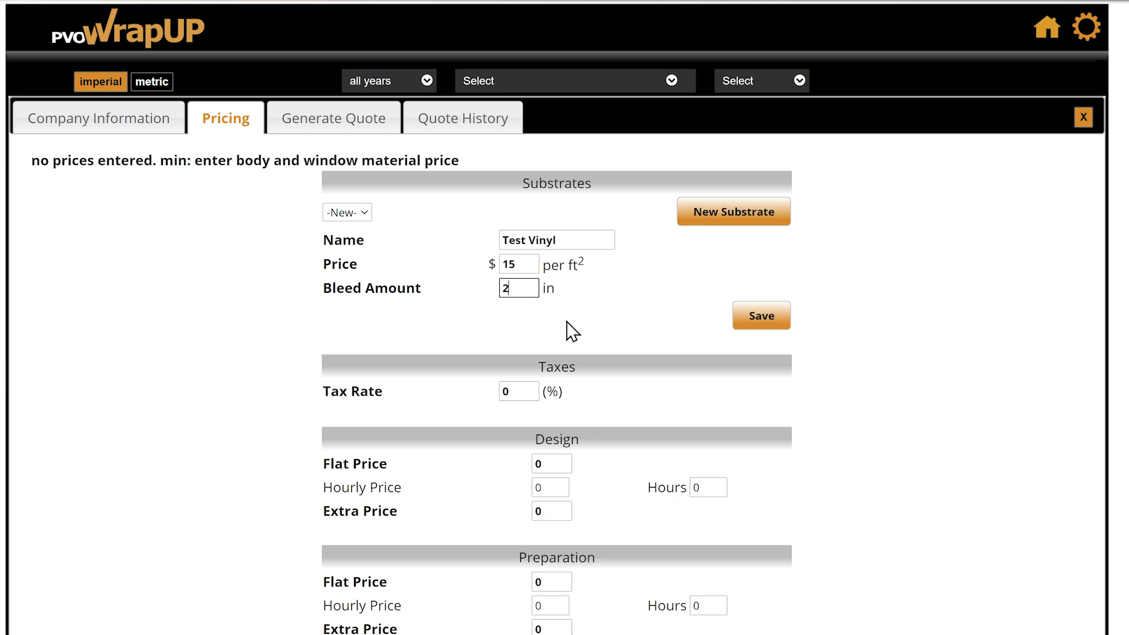
pyautogui.click(759, 320)
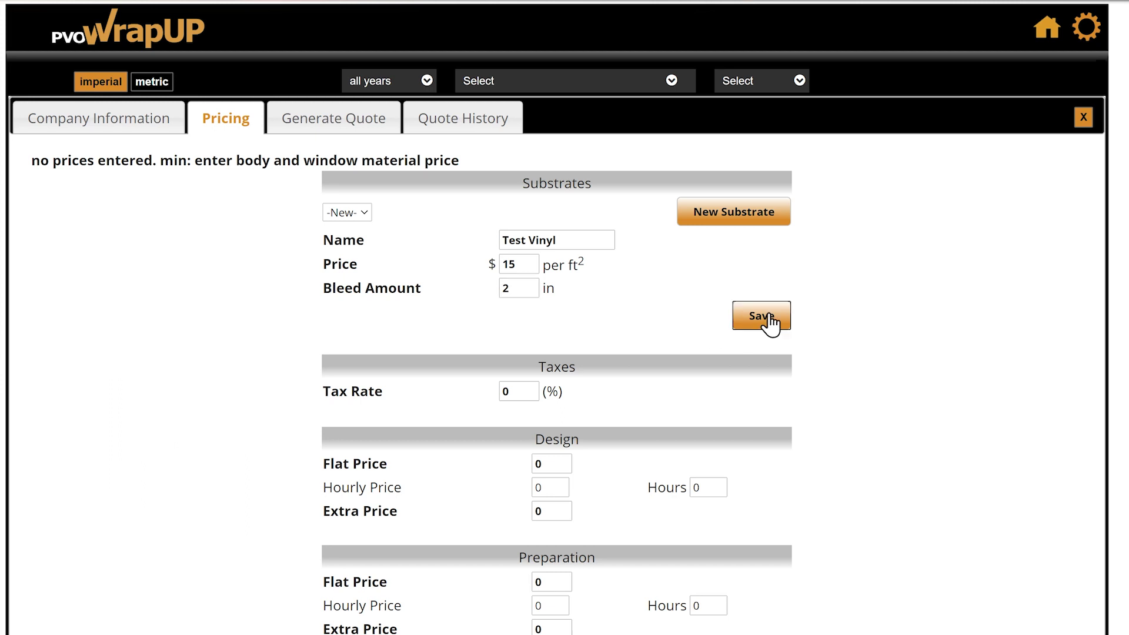
pyautogui.click(379, 213)
pyautogui.click(375, 252)
# Set the tax rate to 13% and enter flat prices of 400 for design and 300 for preparation.
pyautogui.click(509, 392)
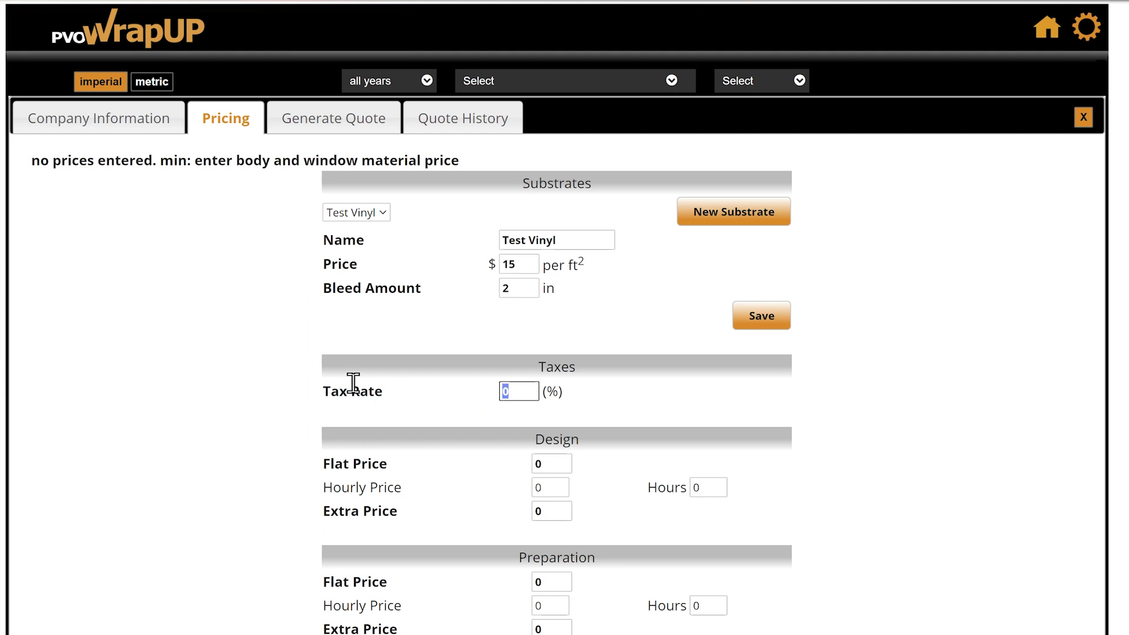
pyautogui.click(249, 383)
pyautogui.scroll(-2, 243, 404)
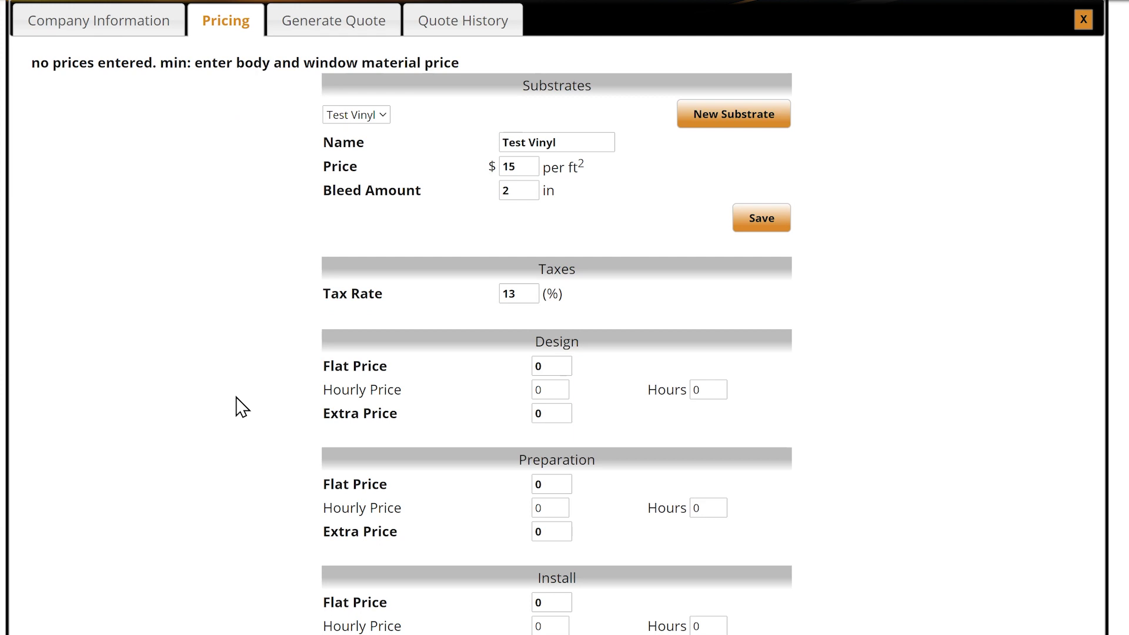
pyautogui.click(547, 367)
pyautogui.write('400')
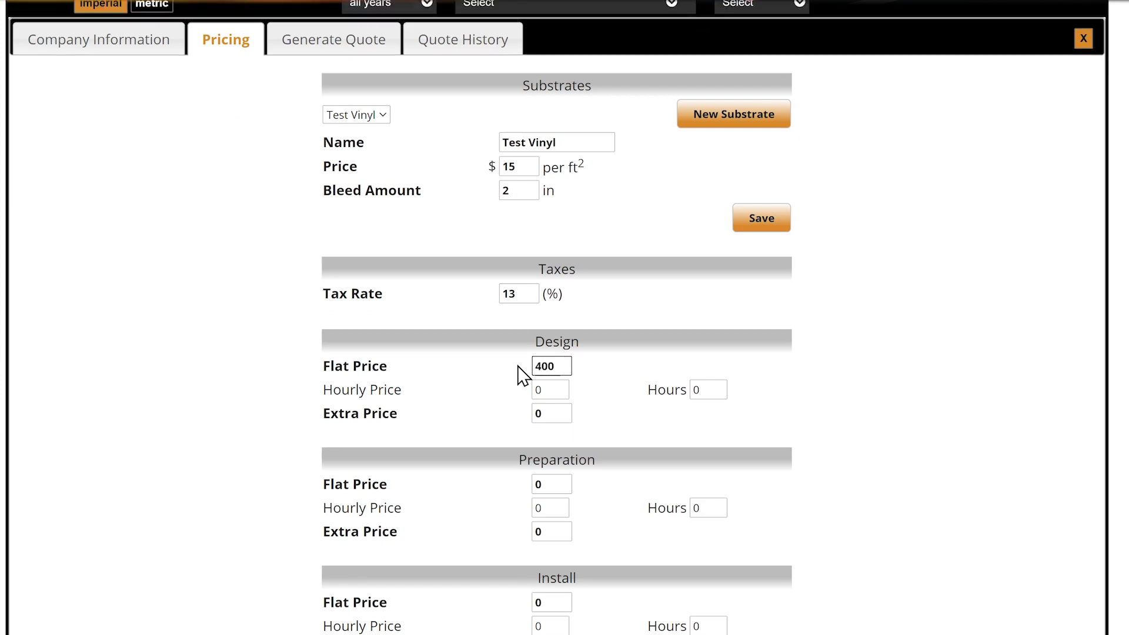
pyautogui.click(550, 484)
pyautogui.write('300')
# Set the install pricing to an hourly price of 60 for 7 hours and save the pricing.
pyautogui.scroll(-2, 550, 509)
pyautogui.click(551, 533)
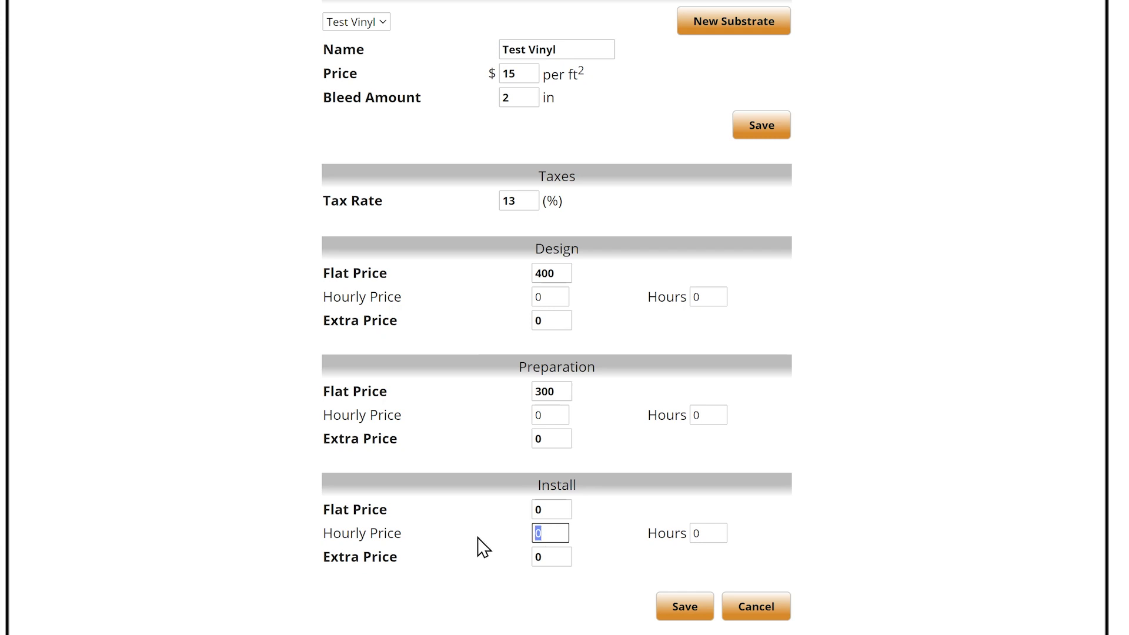
pyautogui.write('60')
pyautogui.click(709, 534)
pyautogui.moveTo(709, 535); pyautogui.dragTo(657, 525)
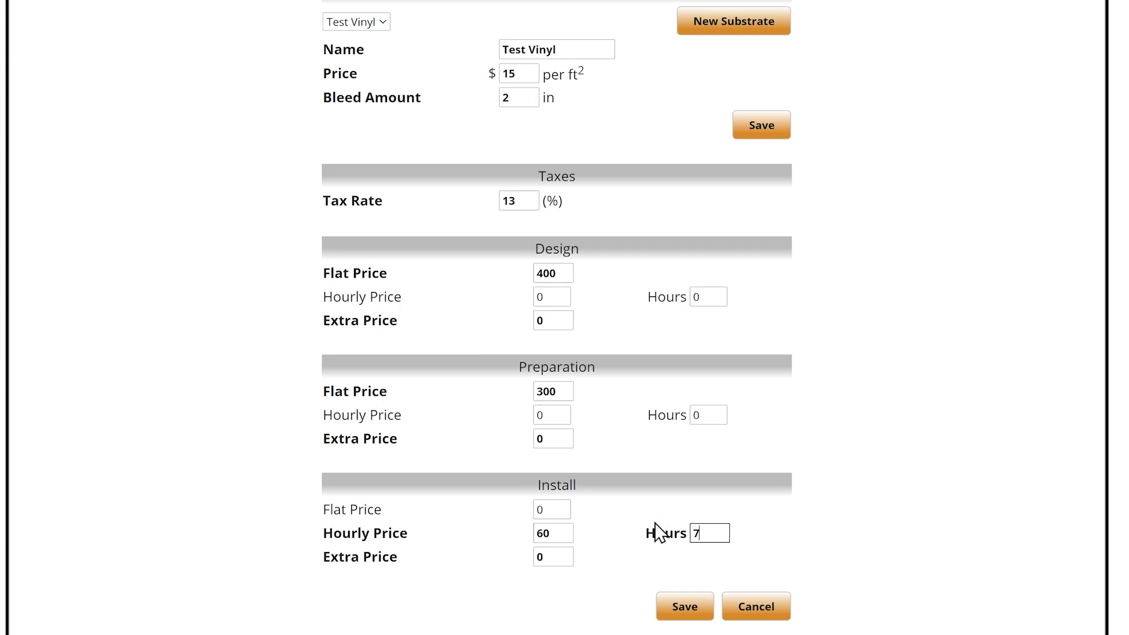
pyautogui.click(685, 606)
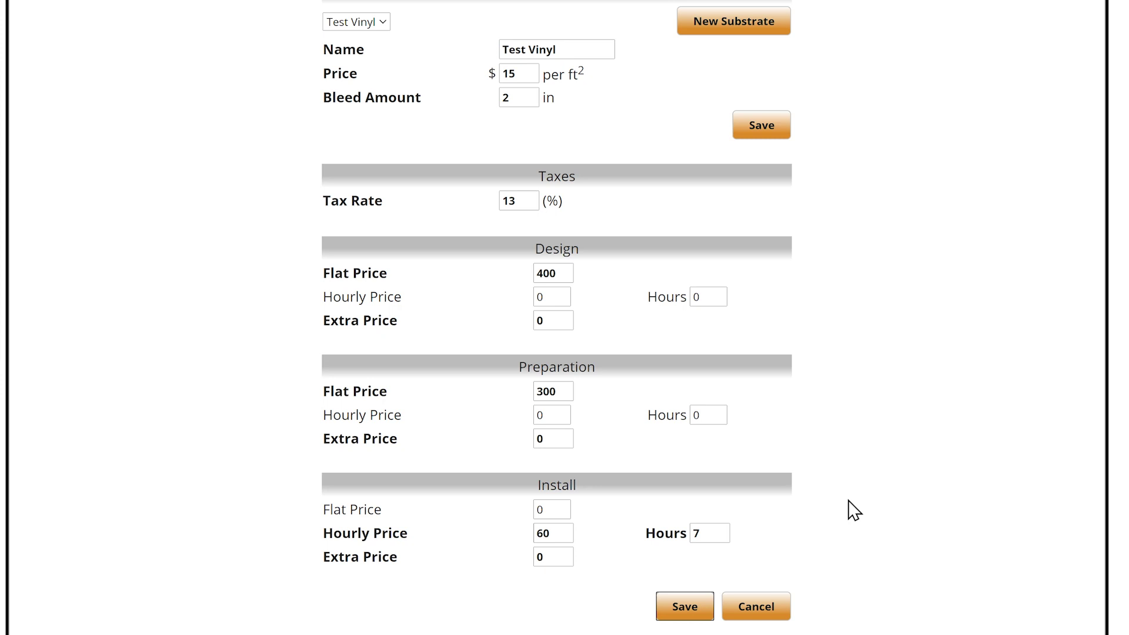
# Return to the home page and display the 2020 Toyota Tacoma Double Cab 6ft Standard Bed template.
pyautogui.scroll(3, 894, 529)
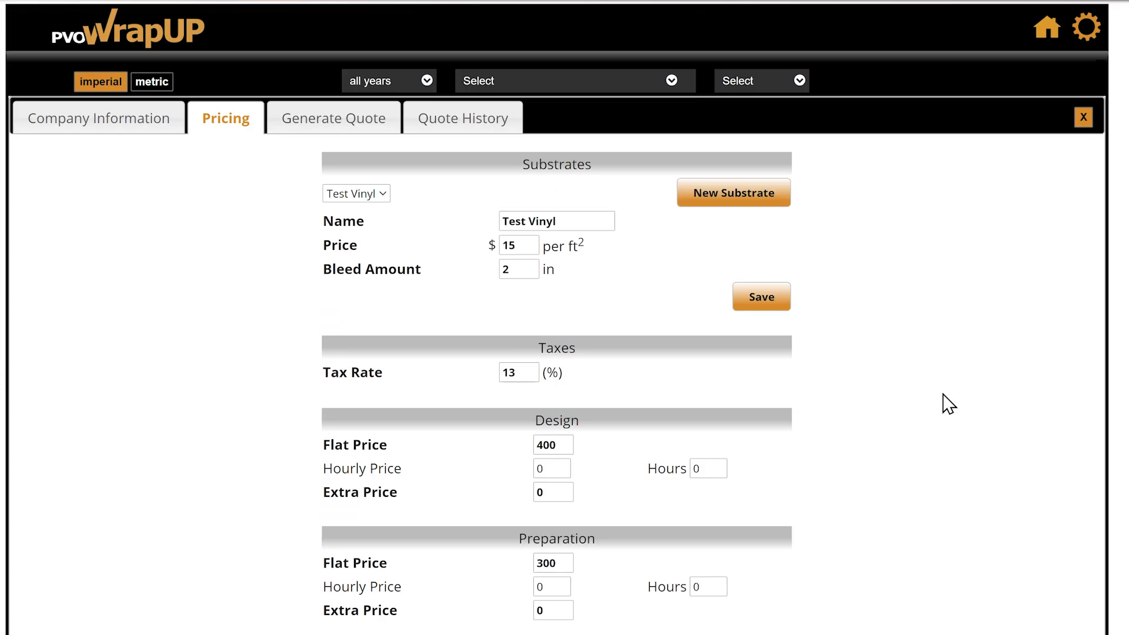
pyautogui.click(1045, 35)
pyautogui.click(424, 82)
pyautogui.click(391, 110)
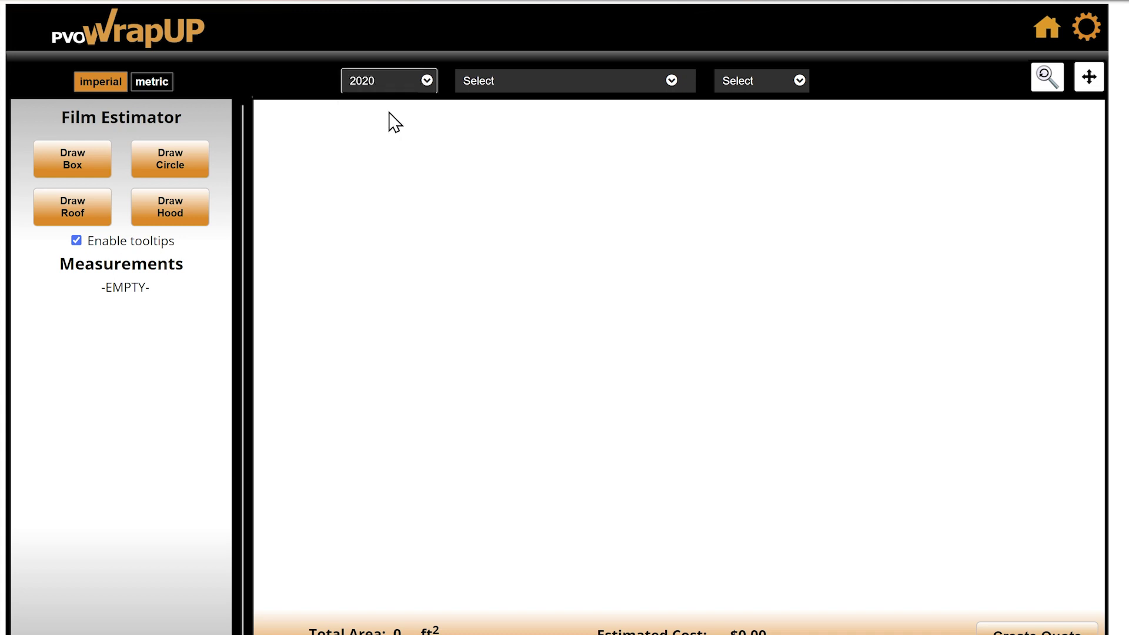
pyautogui.click(612, 88)
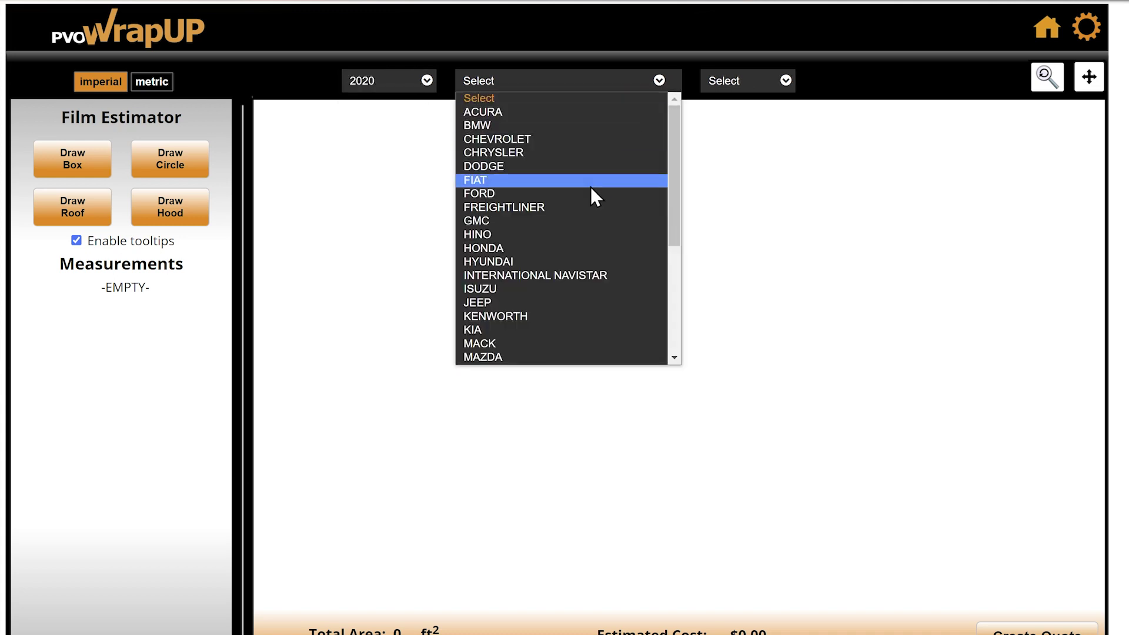
pyautogui.moveTo(672, 183); pyautogui.dragTo(670, 305)
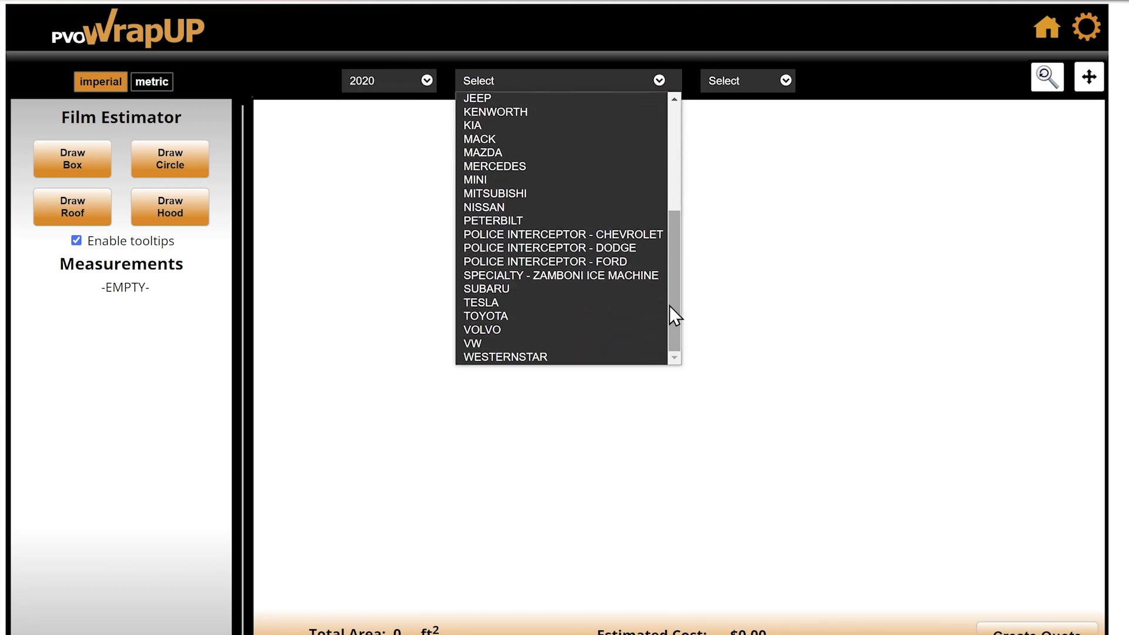
pyautogui.click(500, 316)
pyautogui.click(772, 85)
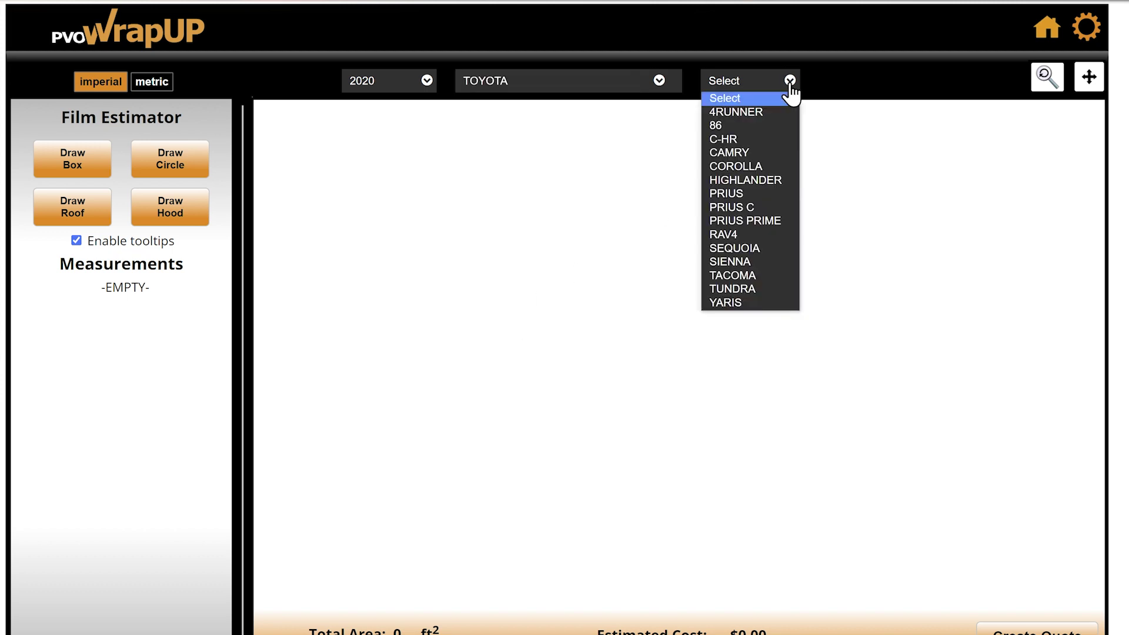
pyautogui.click(751, 275)
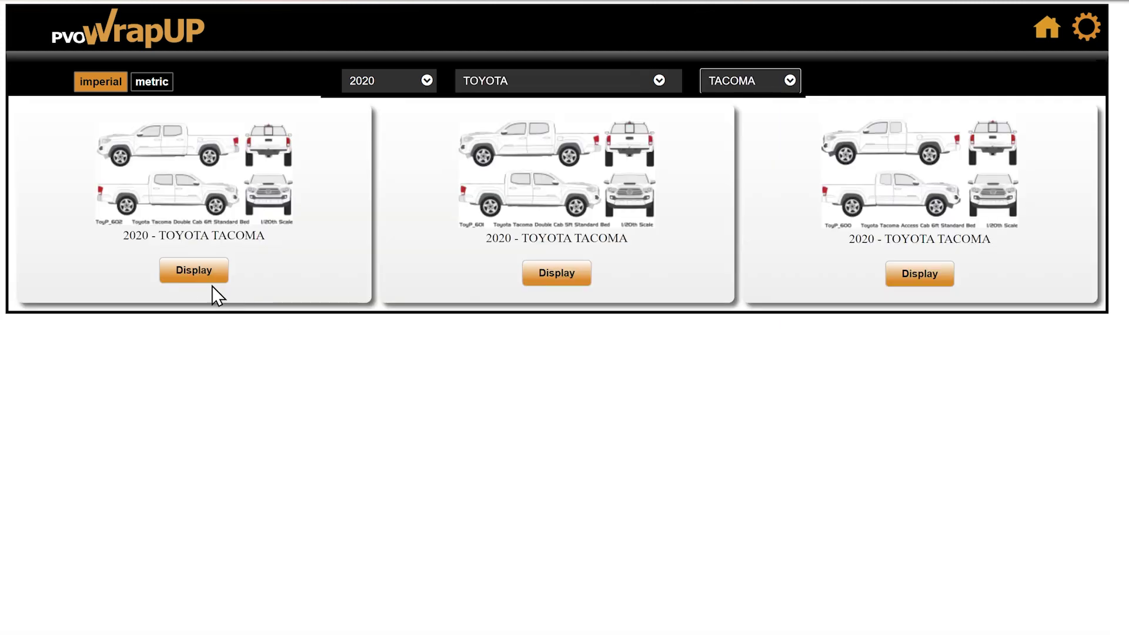
pyautogui.click(193, 270)
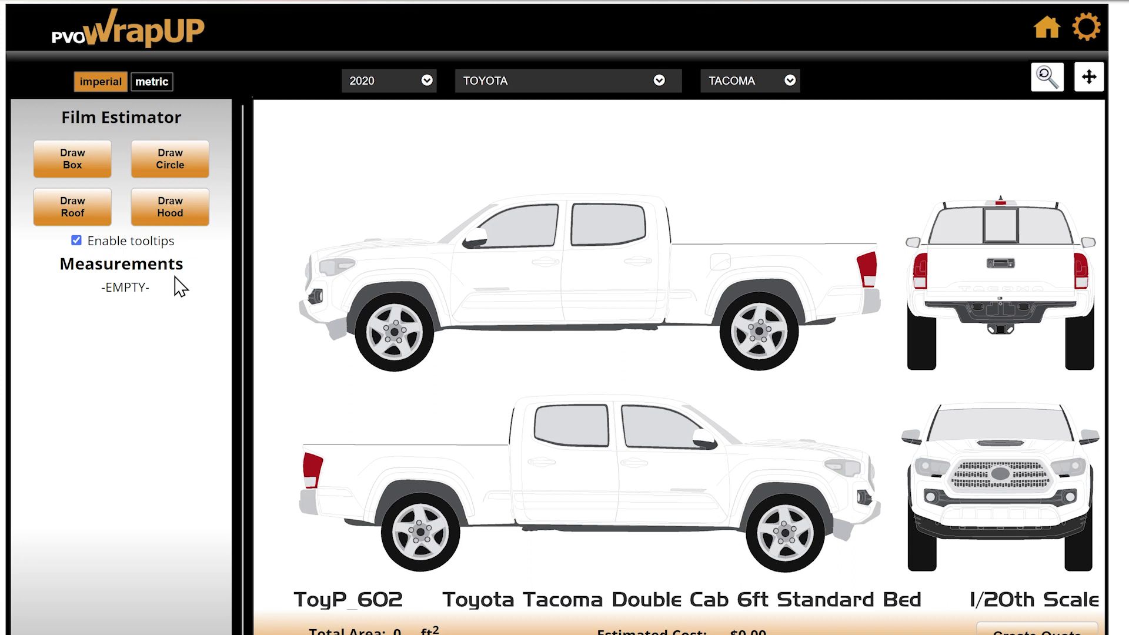
# Draw a Test Vinyl box named Driver's Side, about 228 by 34 in, over the truck's lower body in the driver's side view.
pyautogui.click(74, 164)
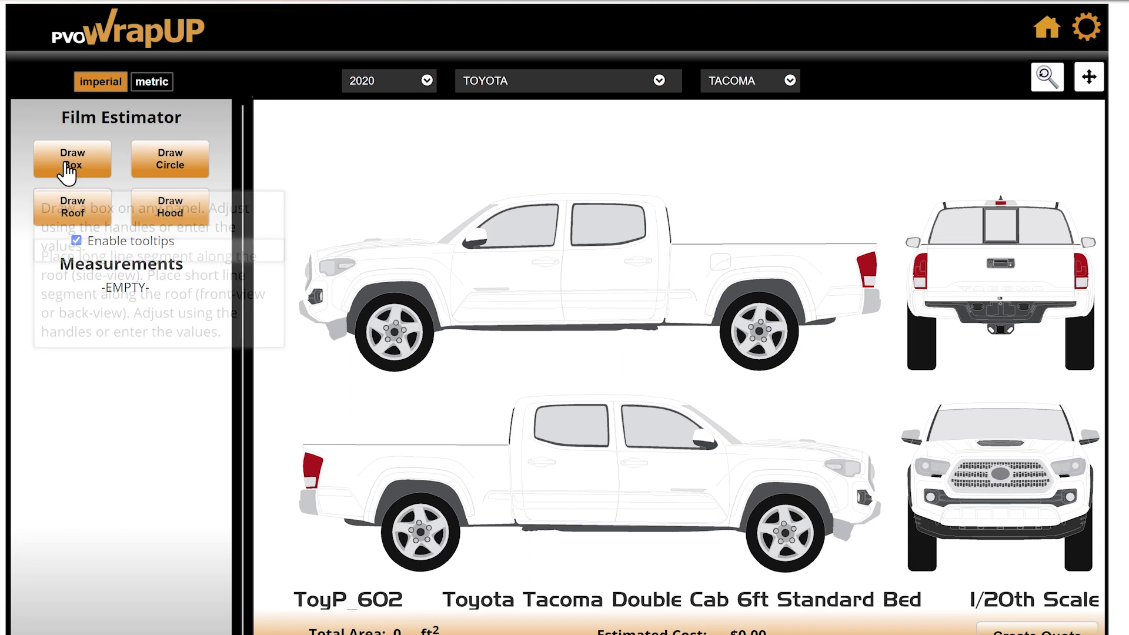
pyautogui.moveTo(83, 357); pyautogui.dragTo(3, 371)
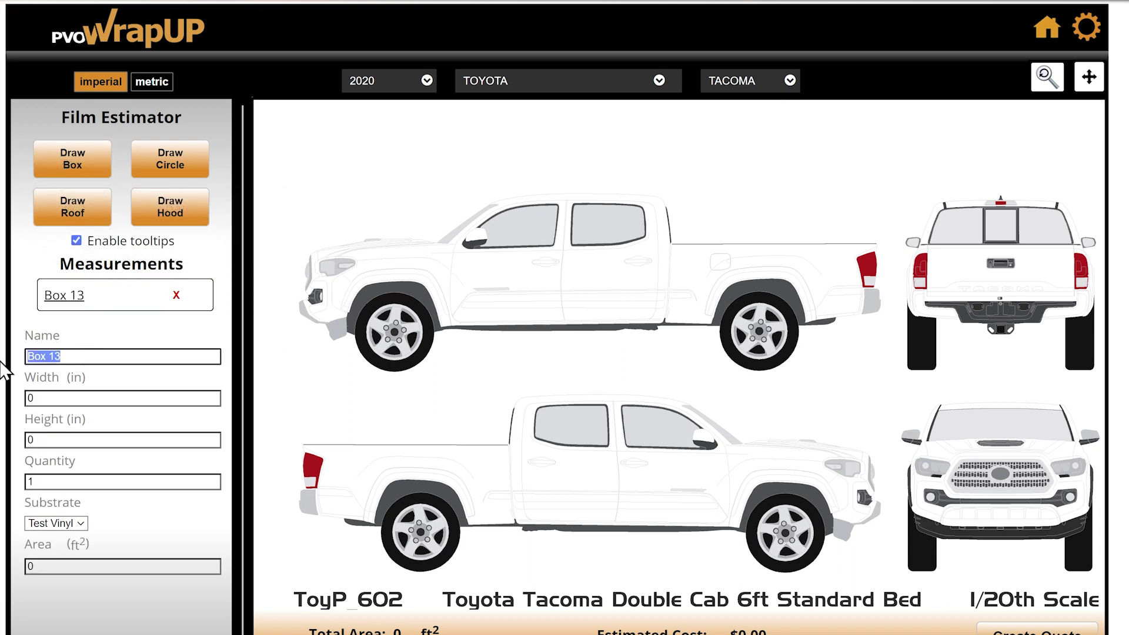
pyautogui.write("Driver's Side")
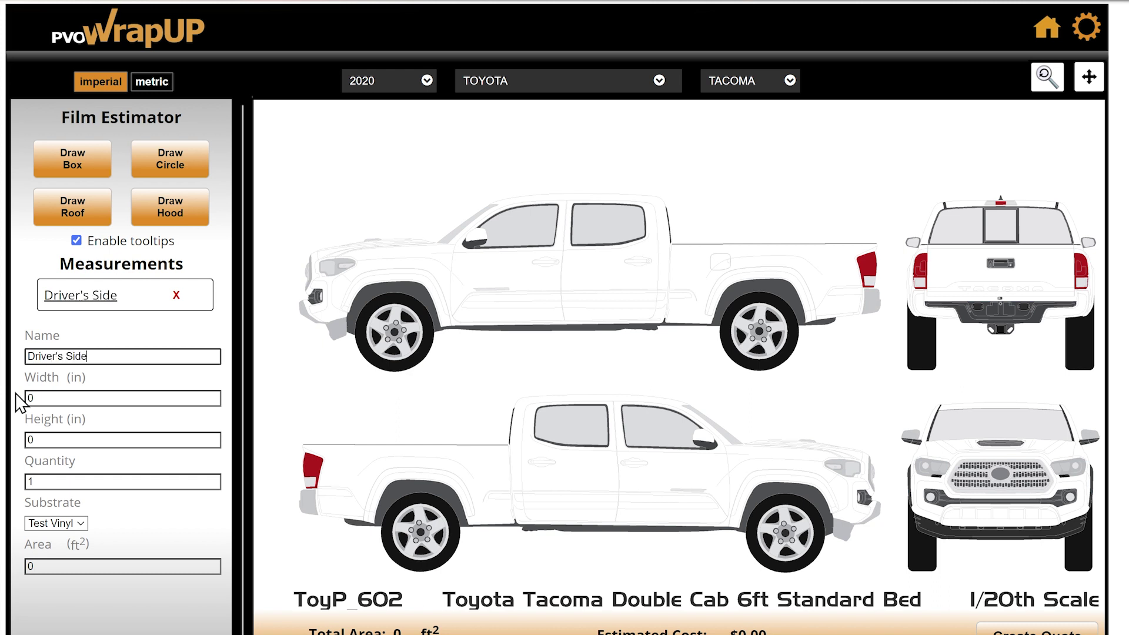
pyautogui.click(72, 525)
pyautogui.click(70, 536)
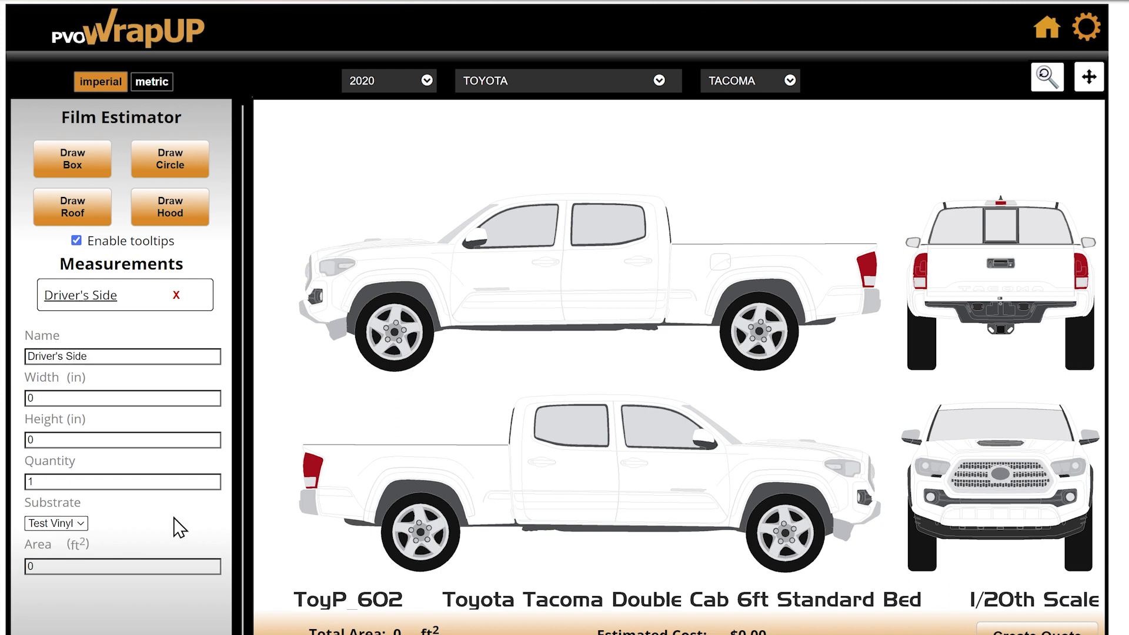
pyautogui.moveTo(296, 248); pyautogui.dragTo(886, 329)
pyautogui.moveTo(887, 247); pyautogui.dragTo(886, 240)
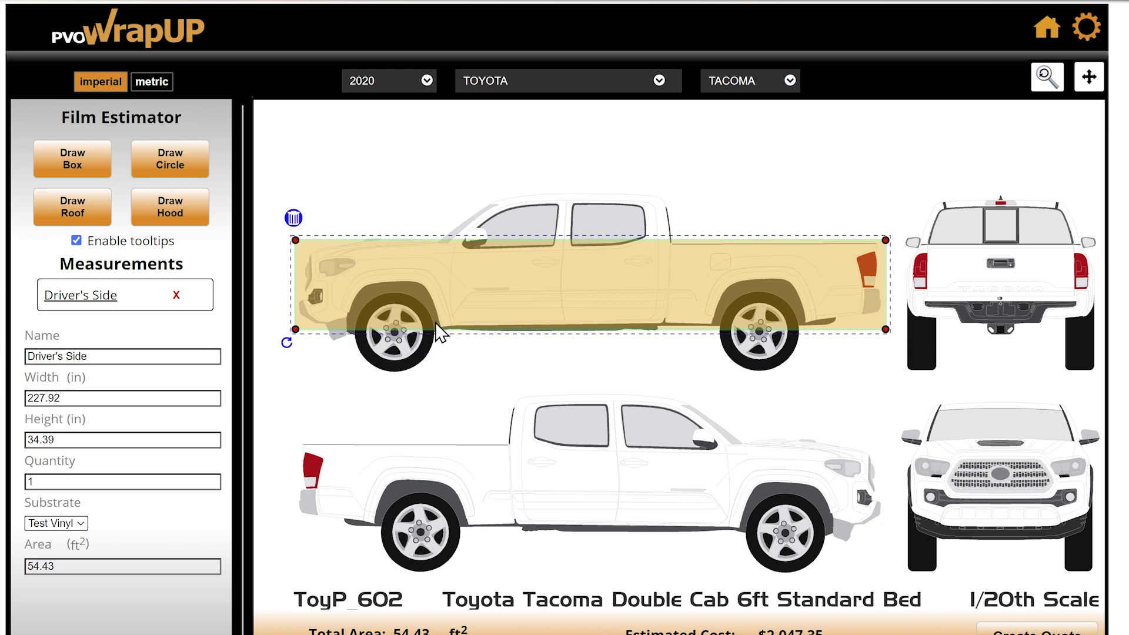
# Draw a box named Passenger Side, about 228 by 34 in, over the lower body in the passenger side view.
pyautogui.click(73, 159)
pyautogui.moveTo(70, 378); pyautogui.dragTo(3, 384)
pyautogui.write('Passenger Side')
pyautogui.moveTo(290, 441)
pyautogui.mouseDown()
pyautogui.moveTo(776, 523)
pyautogui.moveTo(881, 530)
pyautogui.mouseUp()
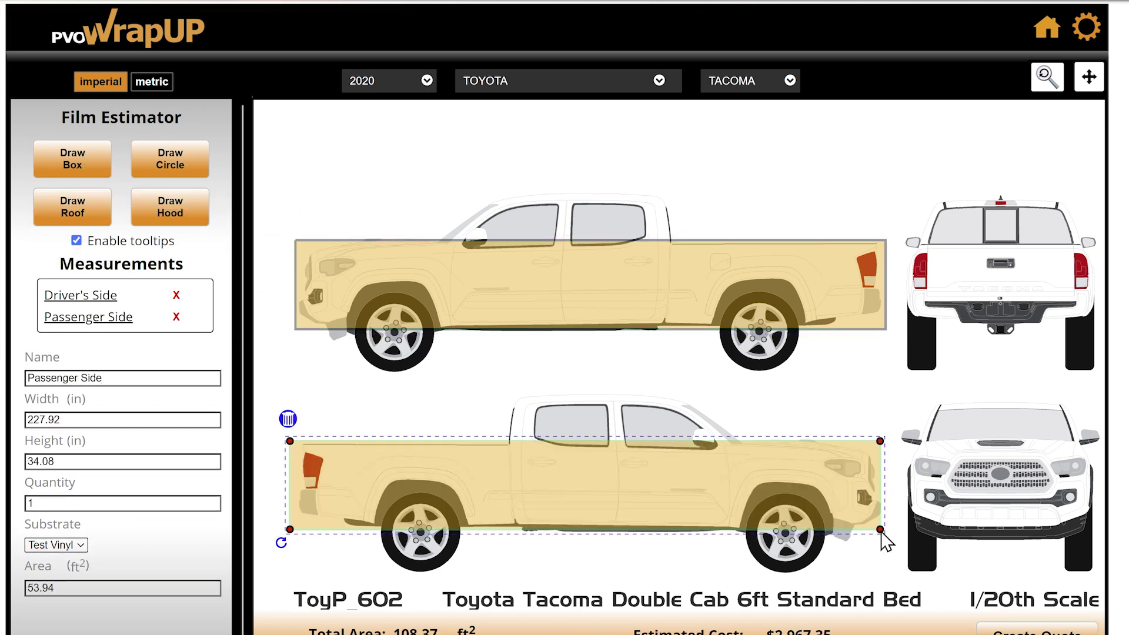
# Draw a Test Vinyl box named Tailgate, about 73 by 30 in, over the tailgate in the rear view.
pyautogui.click(73, 160)
pyautogui.moveTo(69, 400); pyautogui.dragTo(7, 397)
pyautogui.write('Tailgate')
pyautogui.click(56, 566)
pyautogui.click(63, 582)
pyautogui.moveTo(908, 243); pyautogui.dragTo(1098, 320)
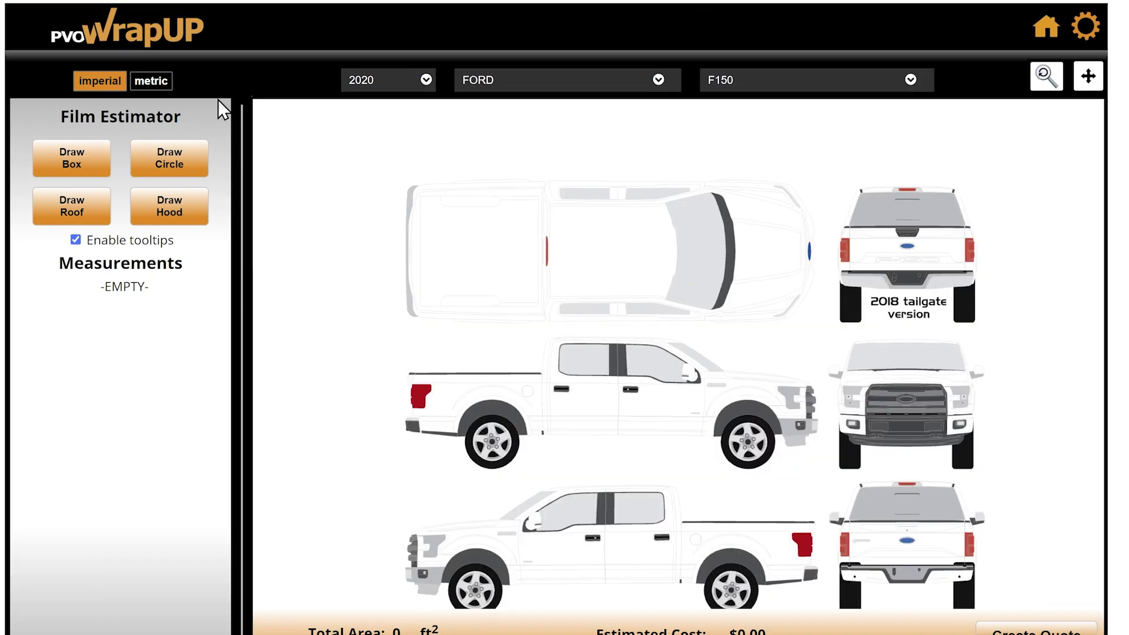
# Draw a box over the roof in the top view of the 2020 Ford F150 template.
pyautogui.click(70, 157)
pyautogui.moveTo(544, 201); pyautogui.dragTo(681, 303)
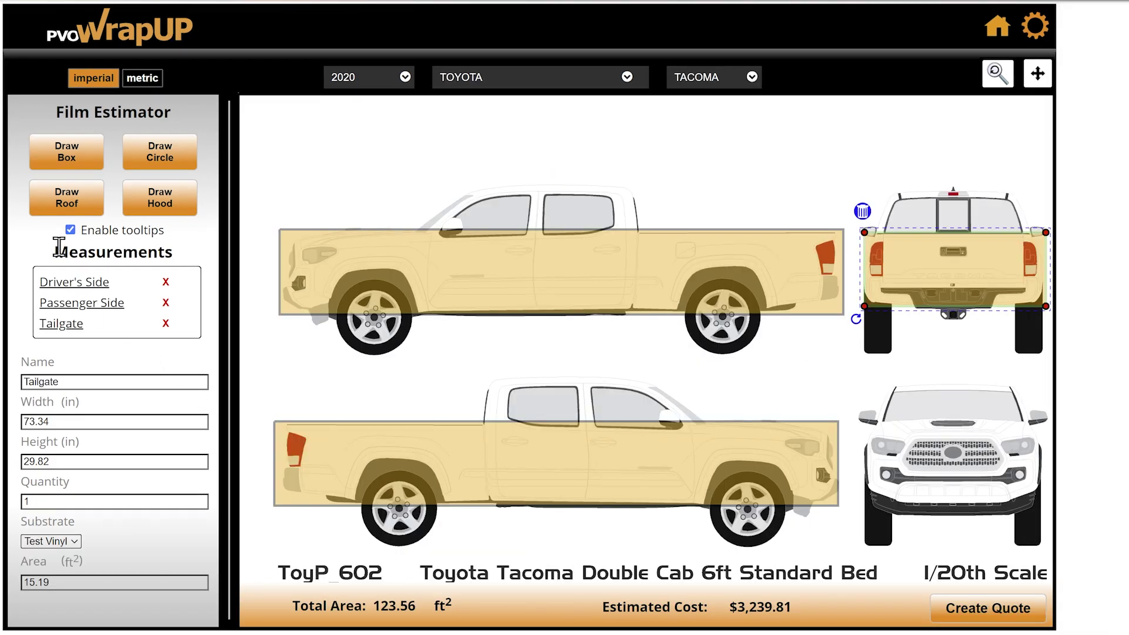
# Add a roof measurement to the Tacoma template, name it Roof, and assign the Test Vinyl substrate.
pyautogui.click(66, 203)
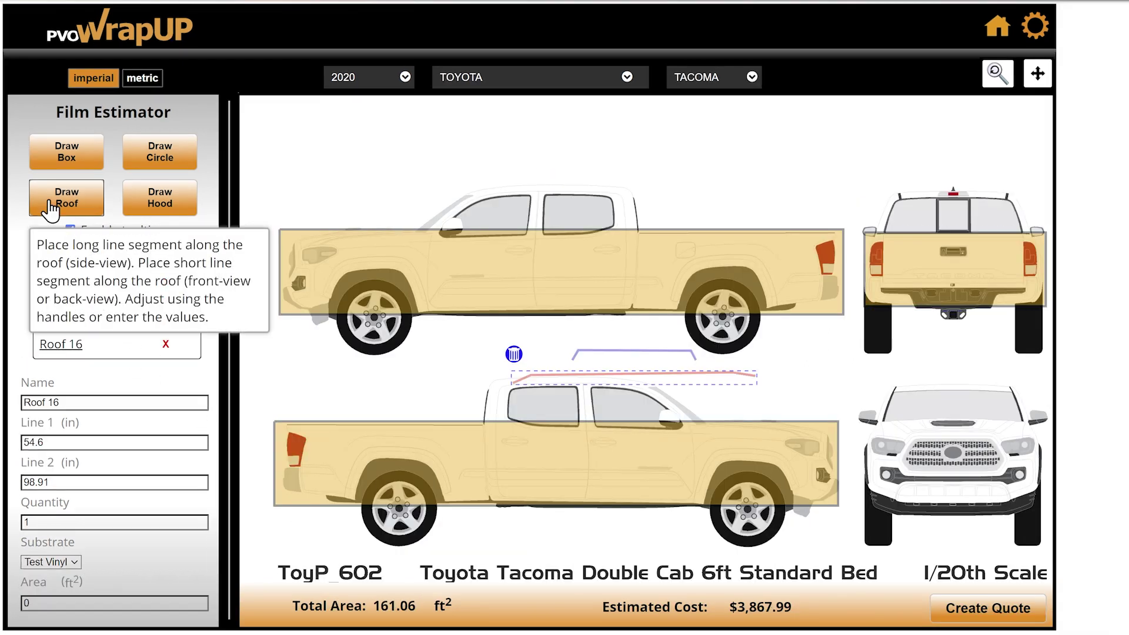
pyautogui.moveTo(83, 402); pyautogui.dragTo(3, 403)
pyautogui.write('Ro')
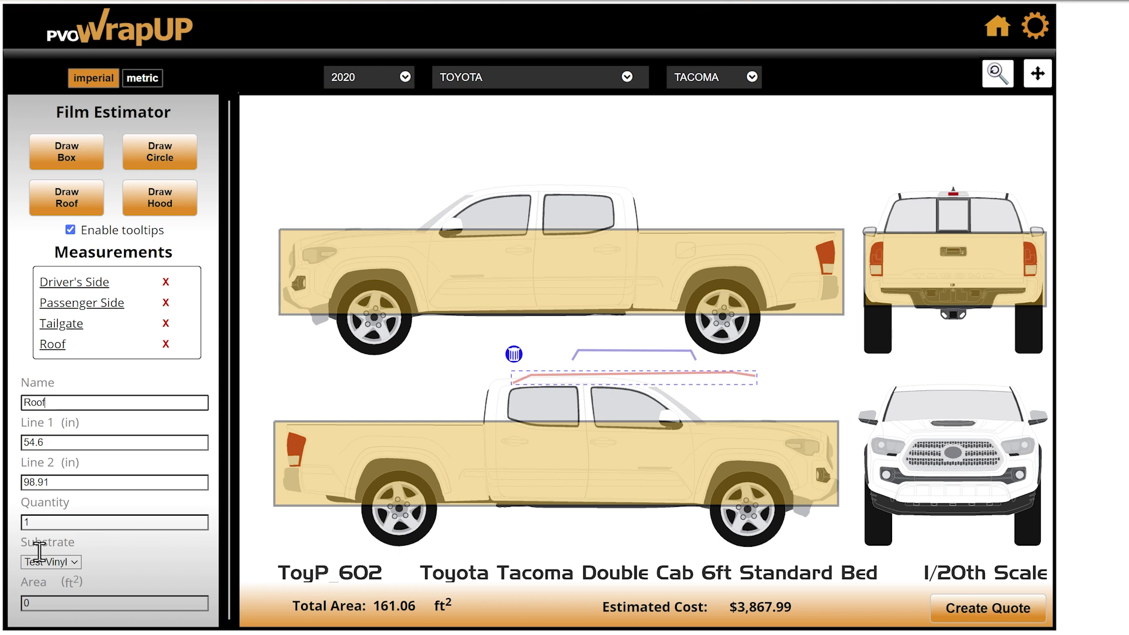
pyautogui.click(69, 564)
pyautogui.click(70, 578)
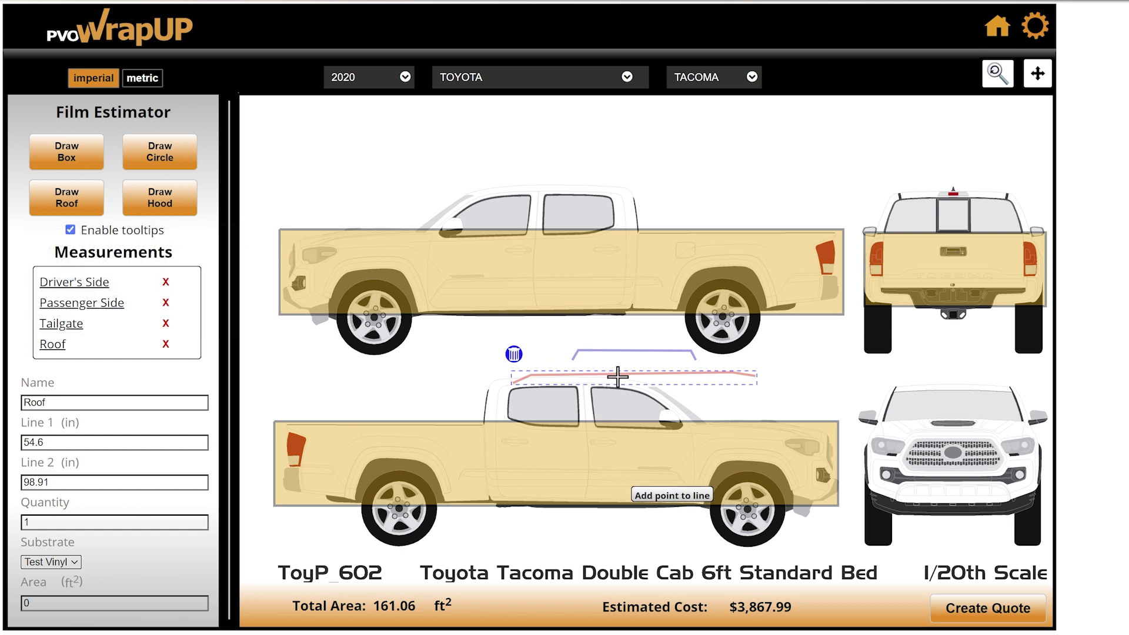
# Fit the long roof line along the cab roof in the passenger side view, about 67.6 in long.
pyautogui.moveTo(636, 373); pyautogui.dragTo(492, 388)
pyautogui.moveTo(693, 382); pyautogui.dragTo(607, 377)
pyautogui.moveTo(501, 381); pyautogui.dragTo(501, 377)
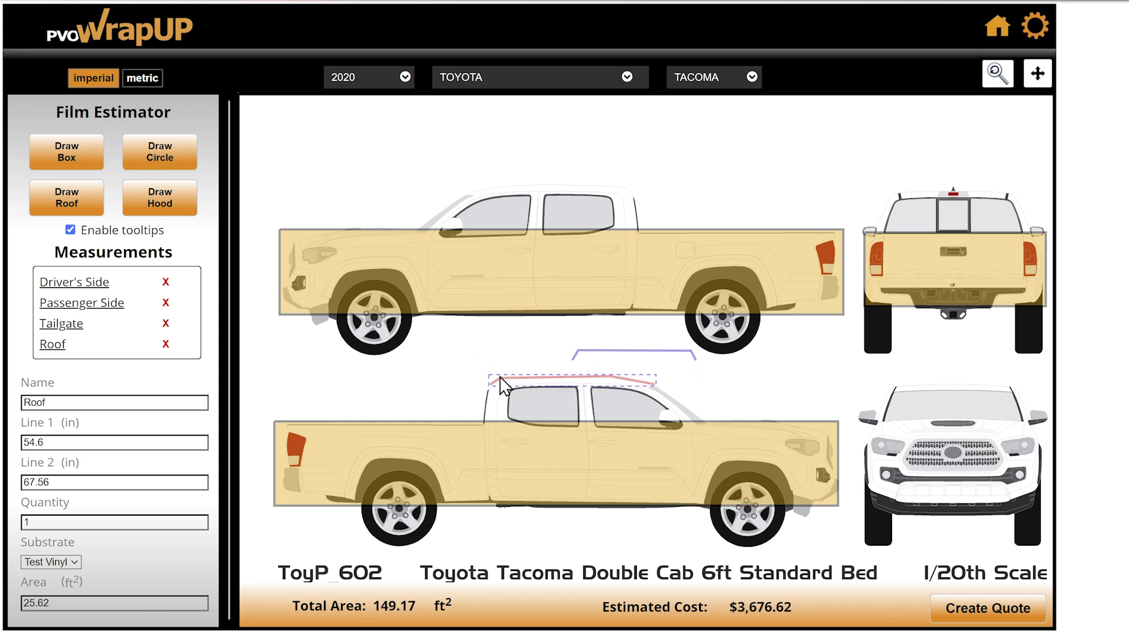
# Fit the short roof line across the roof in the front view, about 56 in long, and deselect it.
pyautogui.moveTo(670, 351); pyautogui.dragTo(1017, 393)
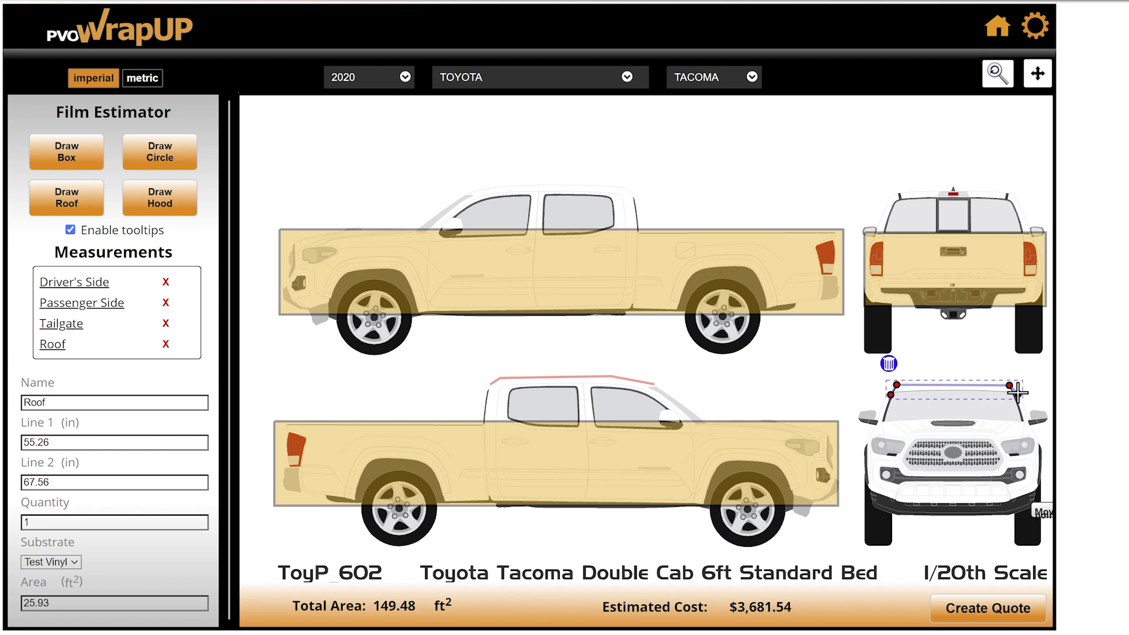
pyautogui.moveTo(894, 386); pyautogui.dragTo(887, 394)
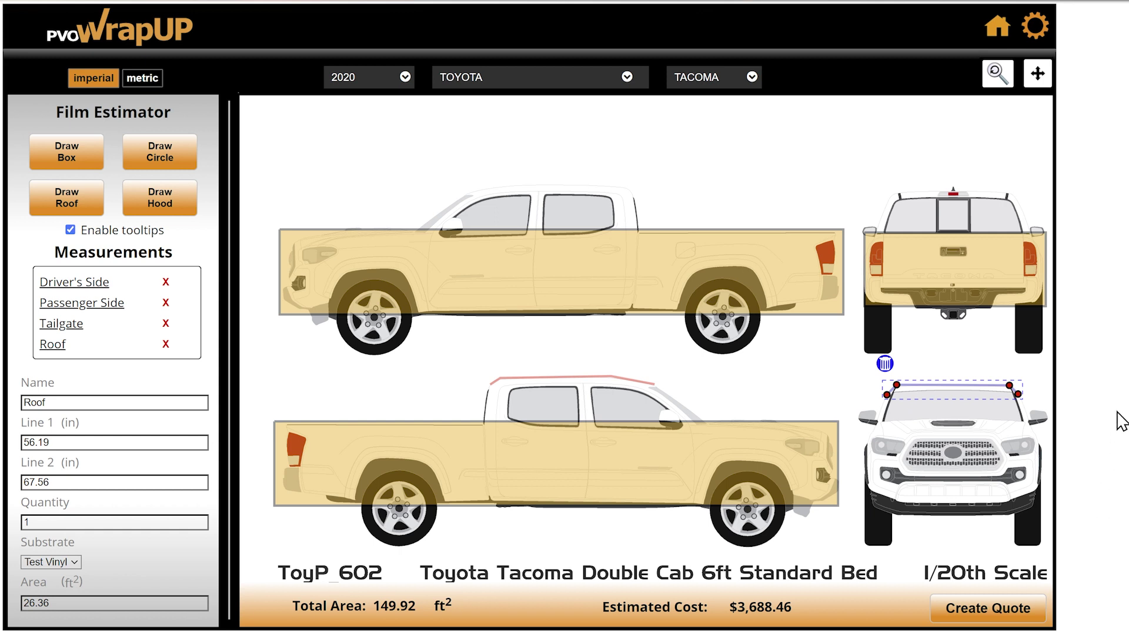
pyautogui.click(1042, 372)
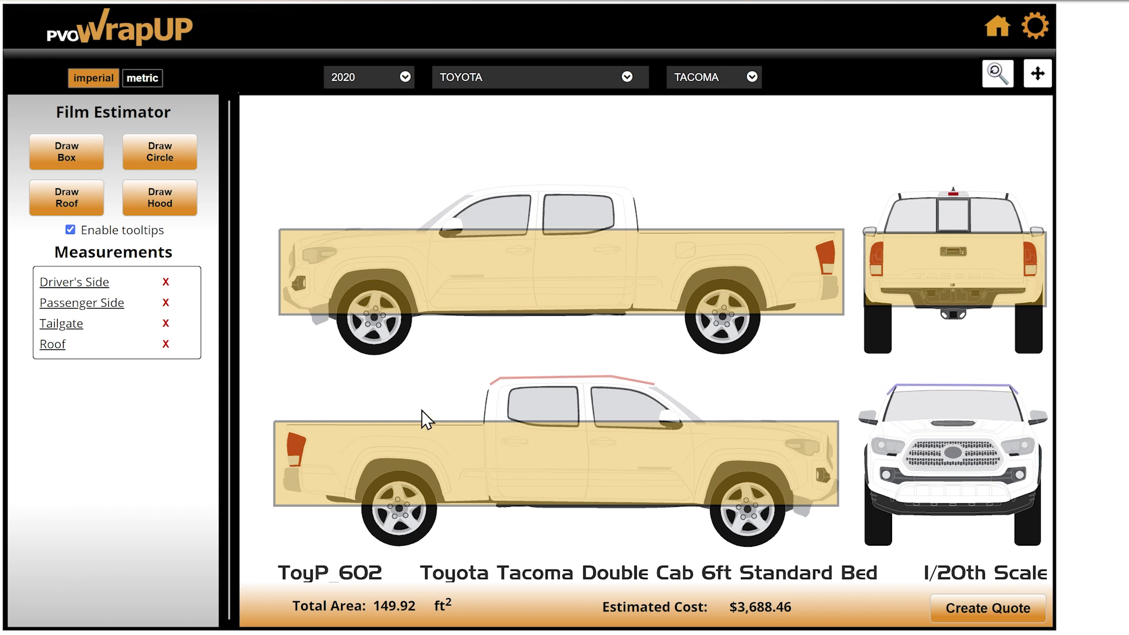
# Add a hood measurement to the Tacoma template, name it Hood, and assign the Test Vinyl substrate.
pyautogui.click(168, 205)
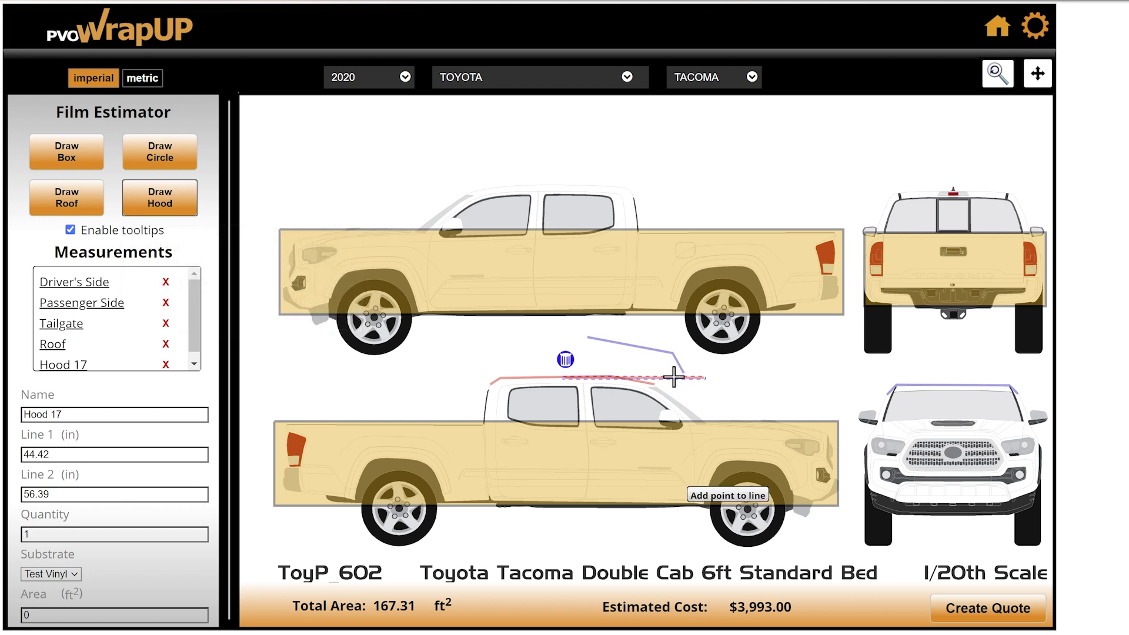
pyautogui.tripleClick(89, 414)
pyautogui.write('Ho')
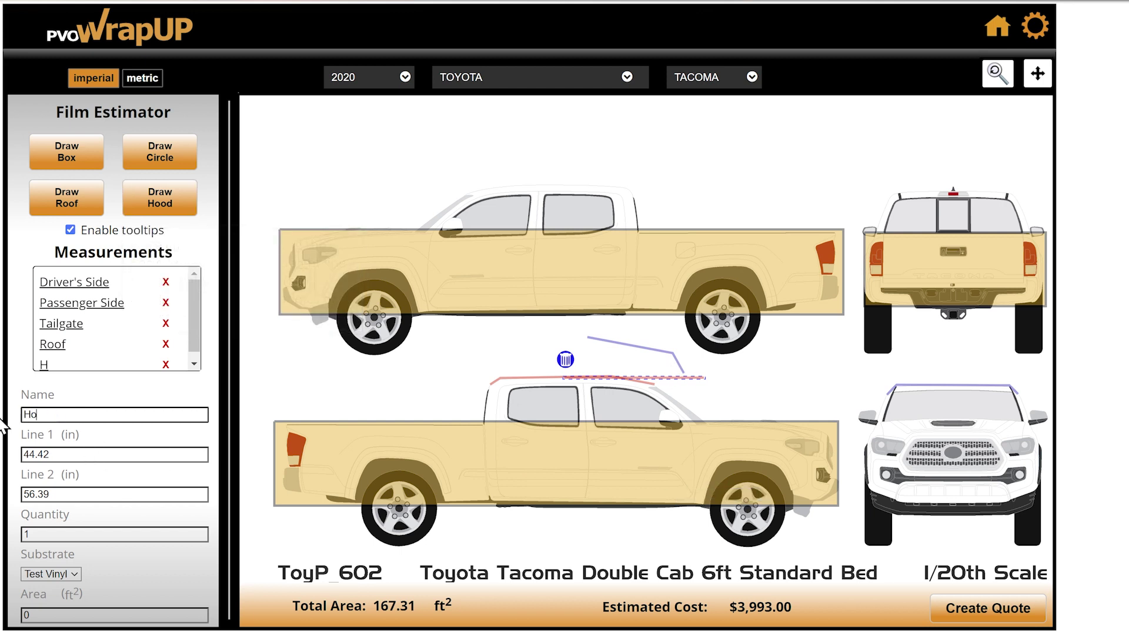
pyautogui.click(60, 574)
pyautogui.click(59, 586)
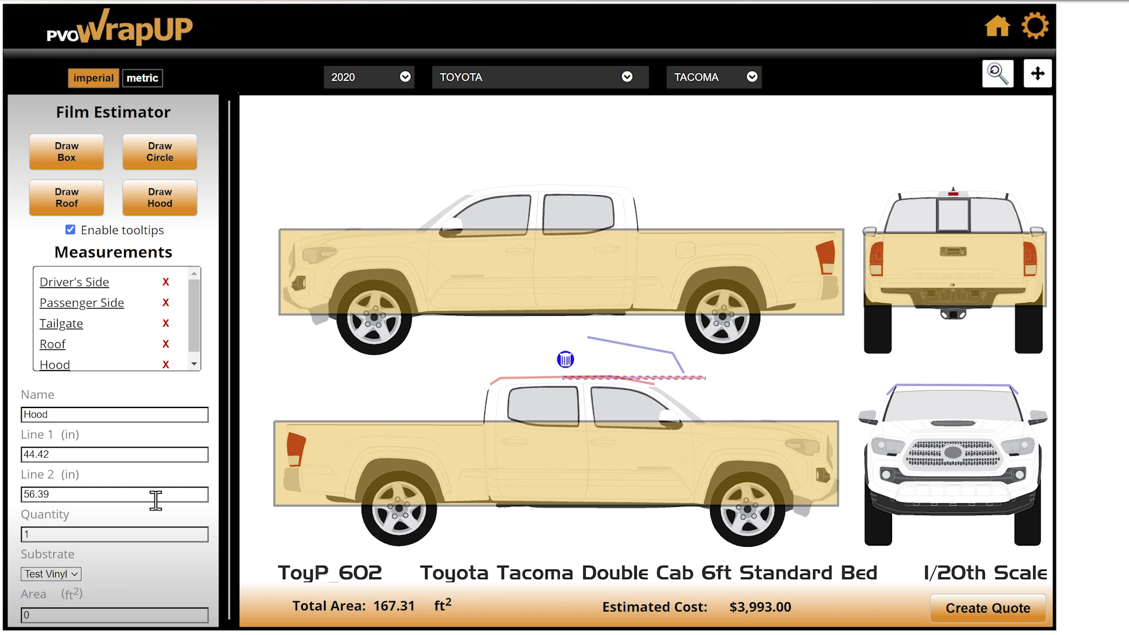
# Fit the hood lines along the hood in the passenger side view, about 49.2 in, and across it in the front view, about 60.3 in.
pyautogui.moveTo(660, 358); pyautogui.dragTo(827, 433)
pyautogui.click(668, 377)
pyautogui.moveTo(668, 376); pyautogui.dragTo(1030, 421)
pyautogui.moveTo(885, 421); pyautogui.dragTo(879, 421)
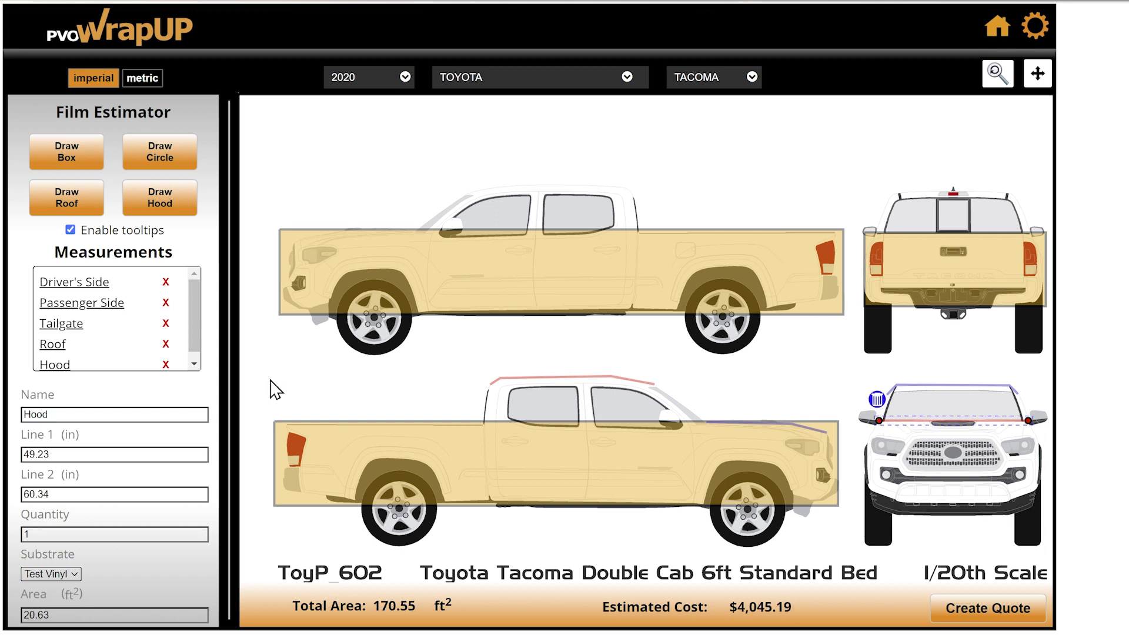
# Replace the driver's side box with a newly drawn one about 230.4 by 33.2 in, named Driver's Side.
pyautogui.click(429, 271)
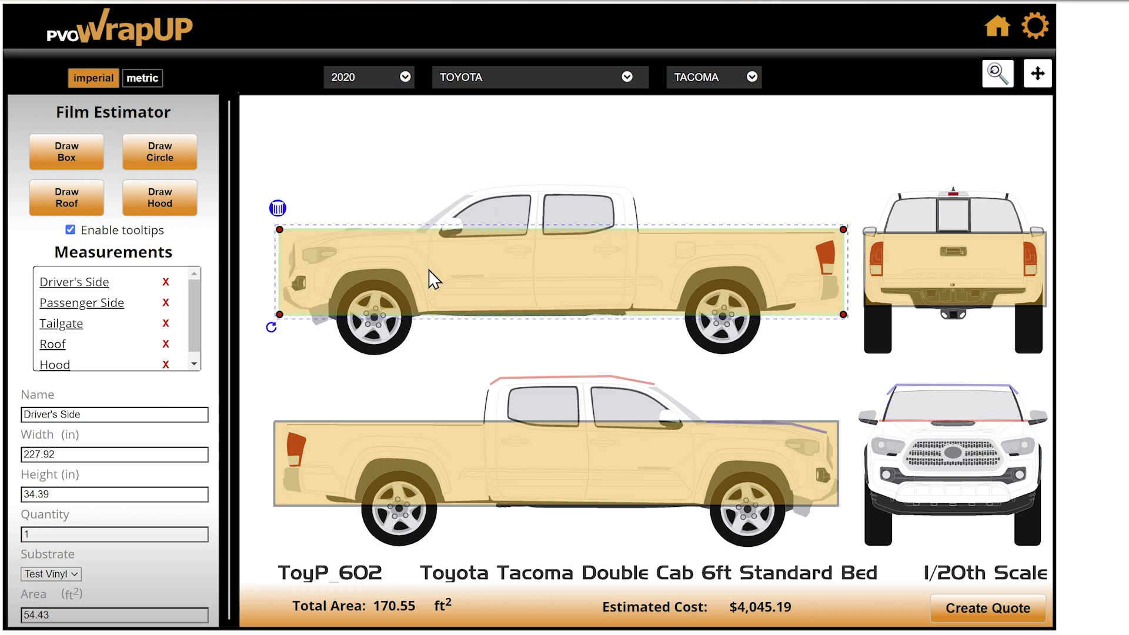
pyautogui.click(277, 209)
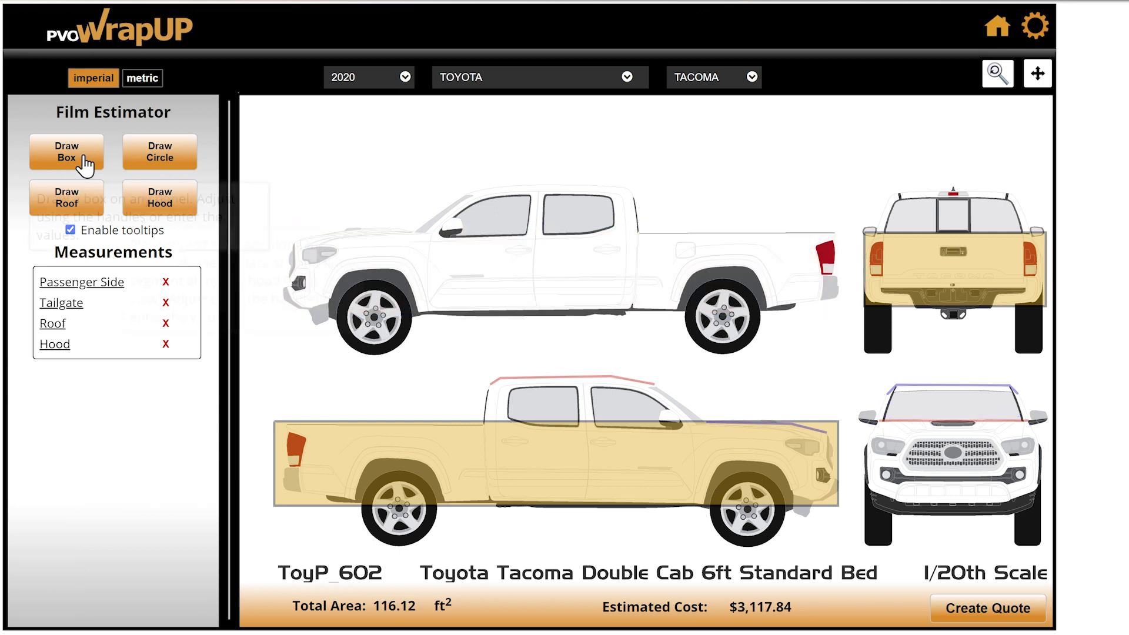
pyautogui.click(73, 162)
pyautogui.hotkey('ctrl', 'z')
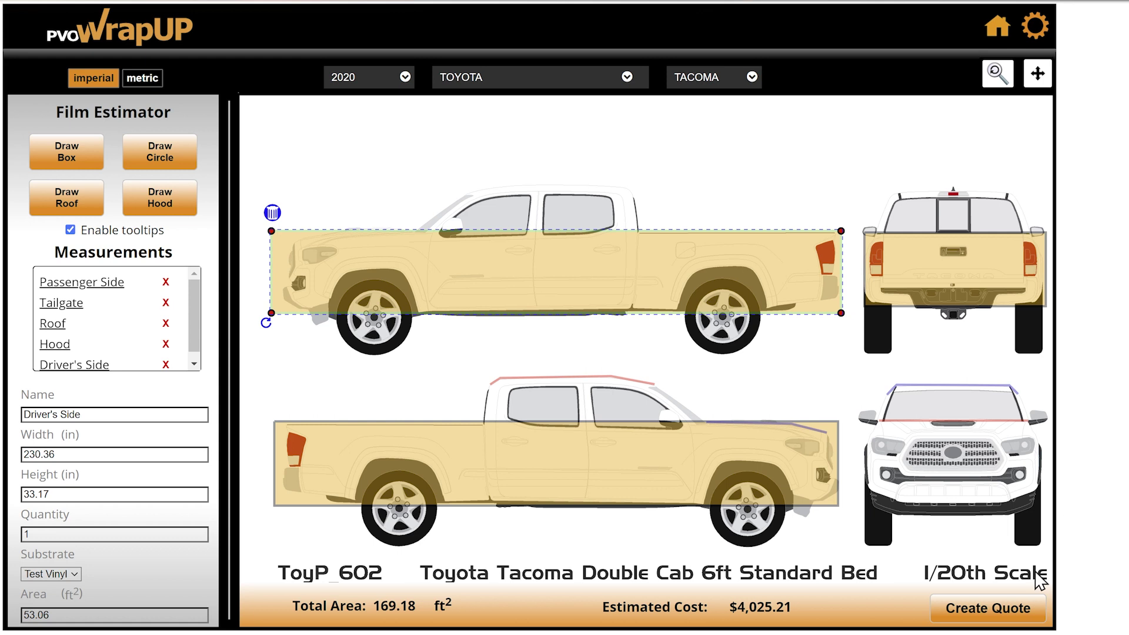
# Start a quote from the measurements and save a new customer with name, full address, telephone and email filled in.
pyautogui.click(980, 623)
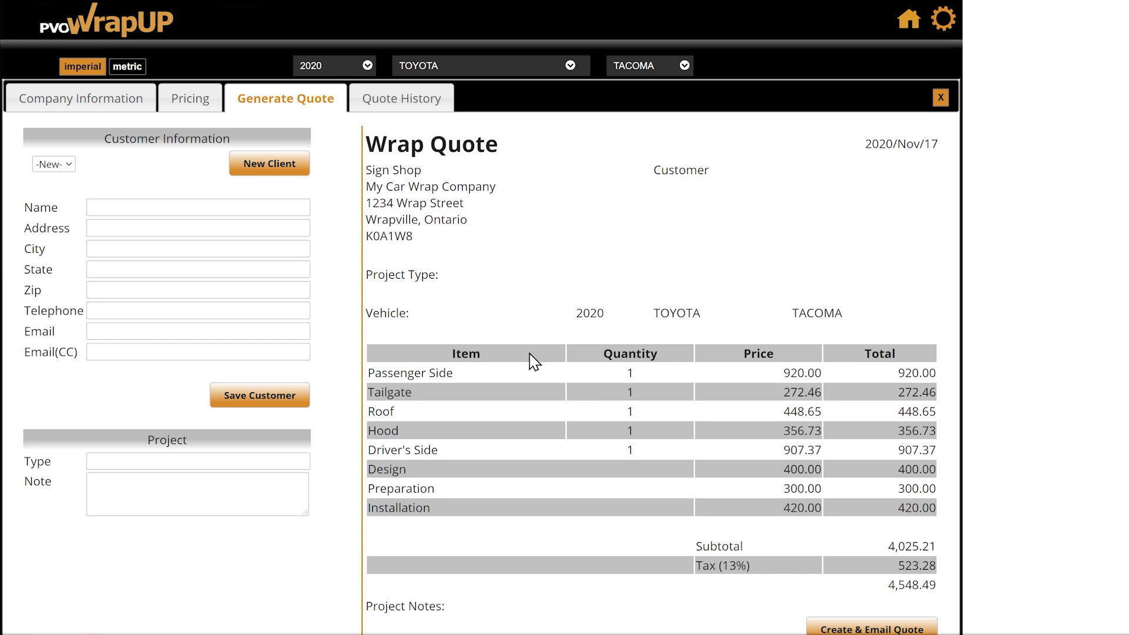
pyautogui.scroll(-1, 534, 361)
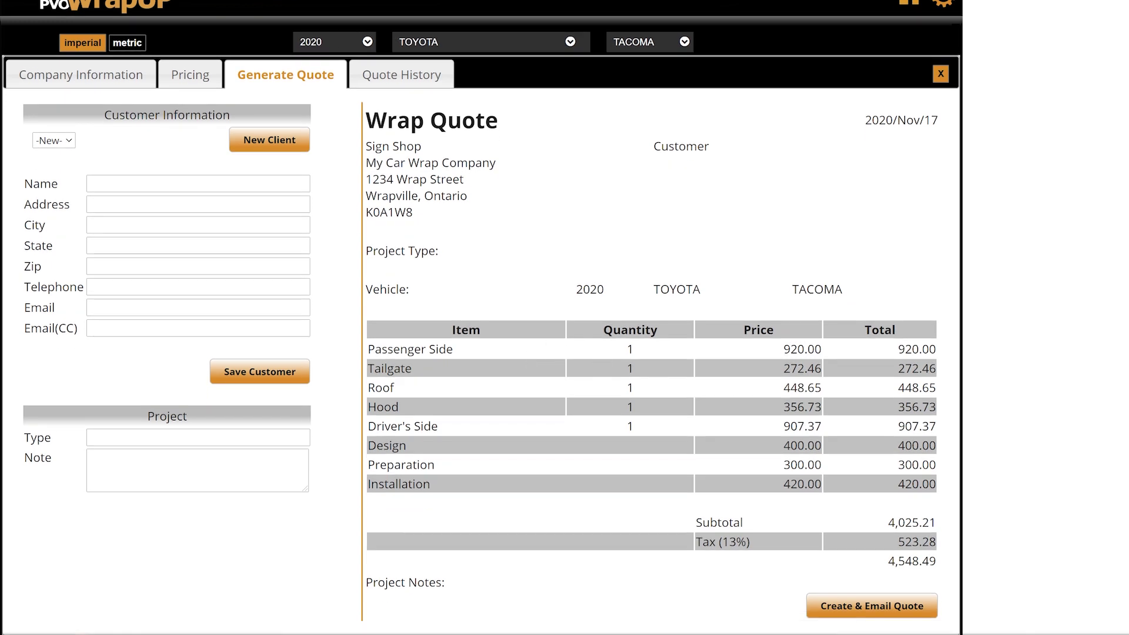
pyautogui.click(111, 182)
pyautogui.write('Tyler Tacoma\t22 Toyota Street\tOttawa\tOntario\tK2J1X9\t6131111111\ttyler.tacoma@testemail.com')
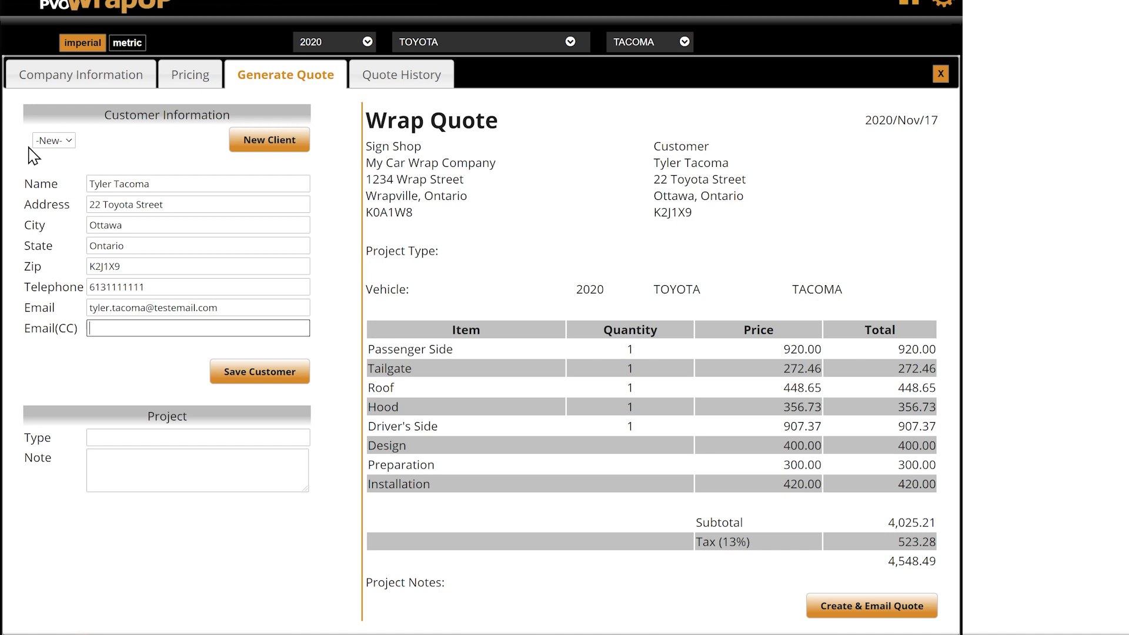
pyautogui.click(255, 375)
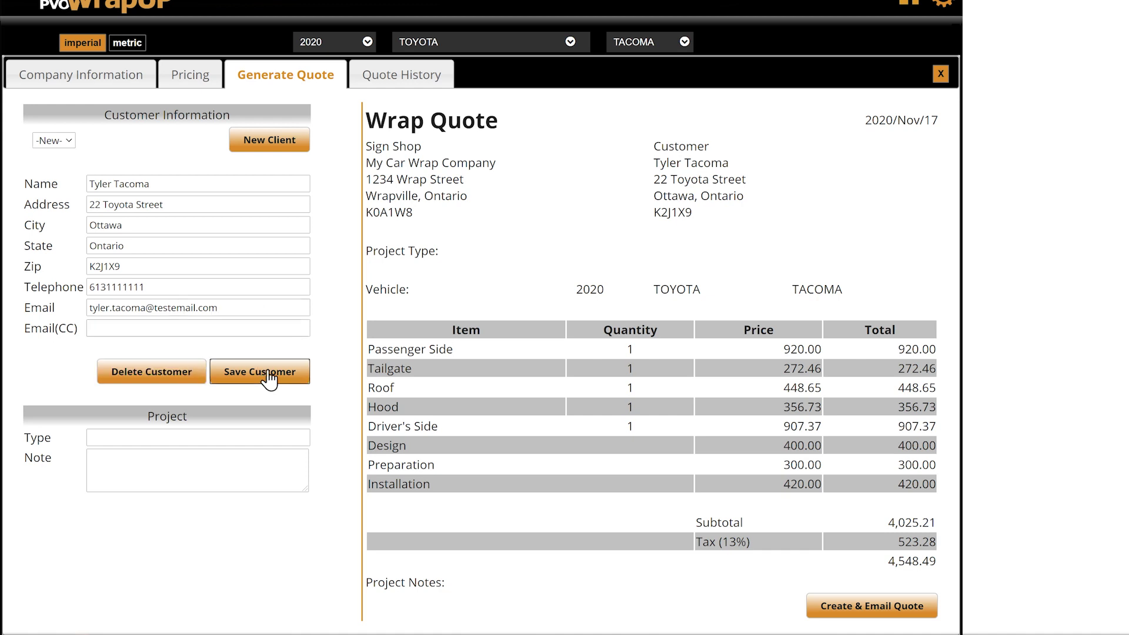
# Assign the saved customer and the project type Full Truck Wrap to the quote, and create and email it.
pyautogui.click(89, 141)
pyautogui.click(88, 165)
pyautogui.click(141, 438)
pyautogui.write('Full Truck Wrap')
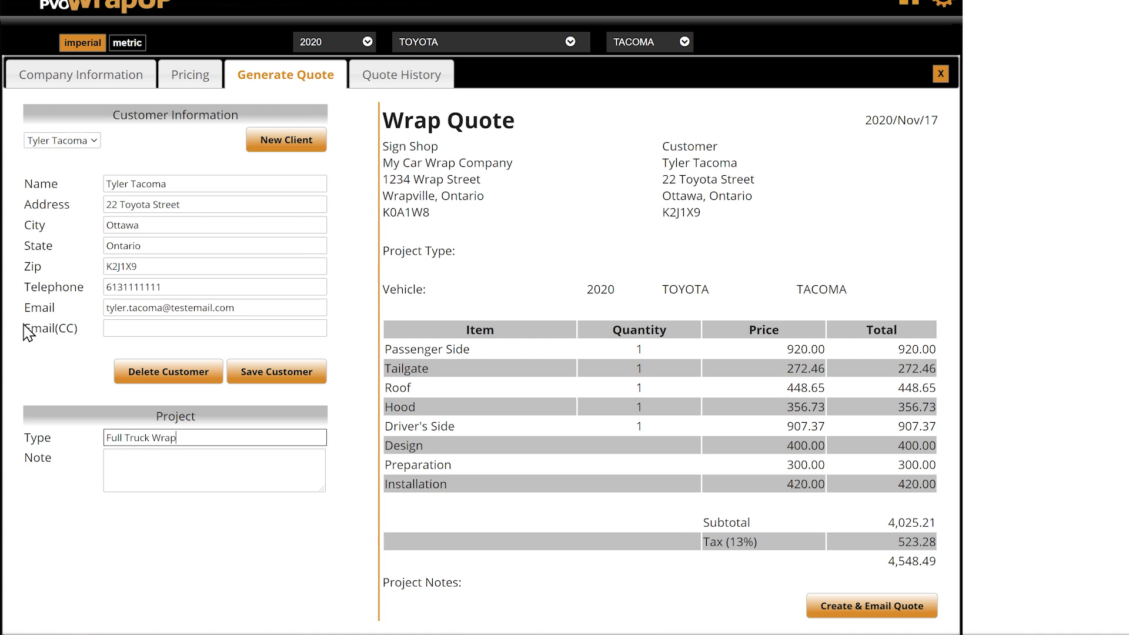
pyautogui.press('Tab')
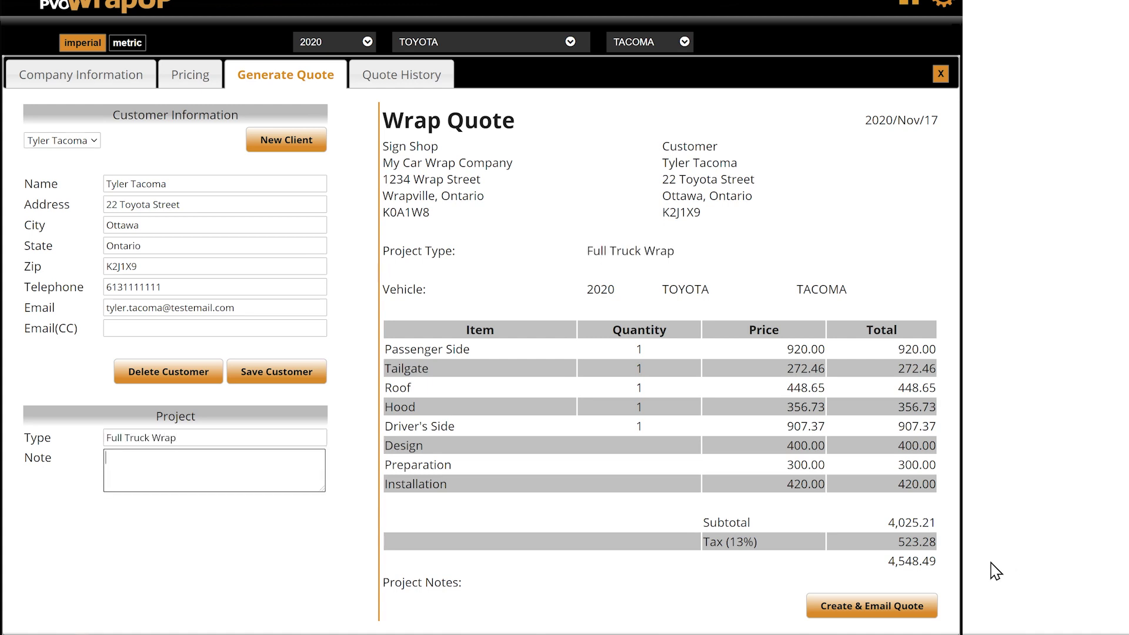
pyautogui.click(900, 609)
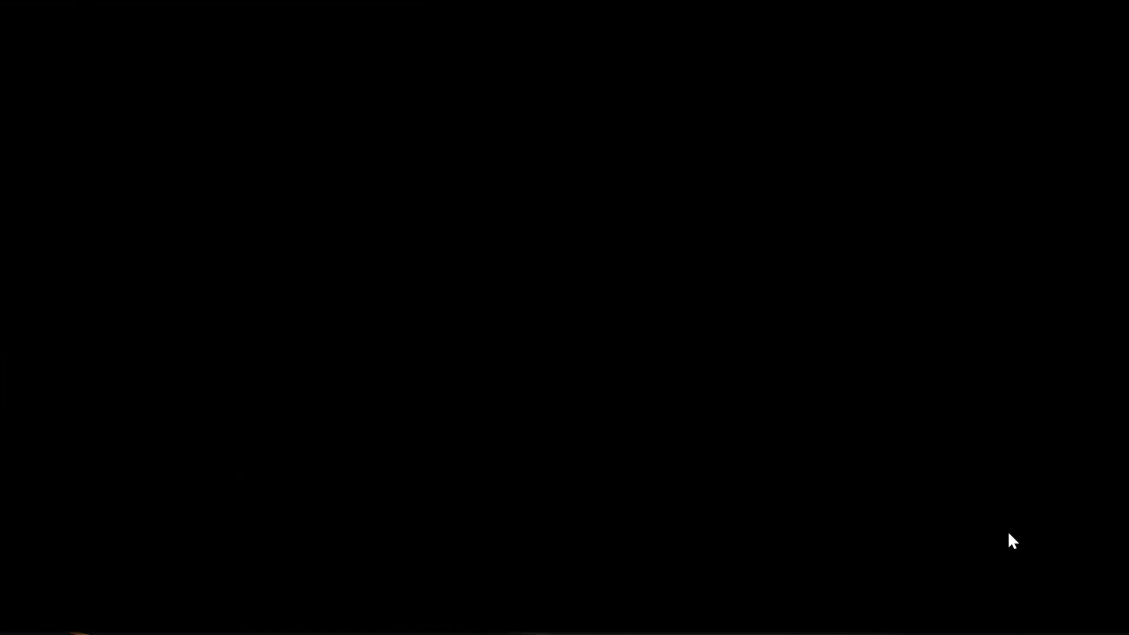